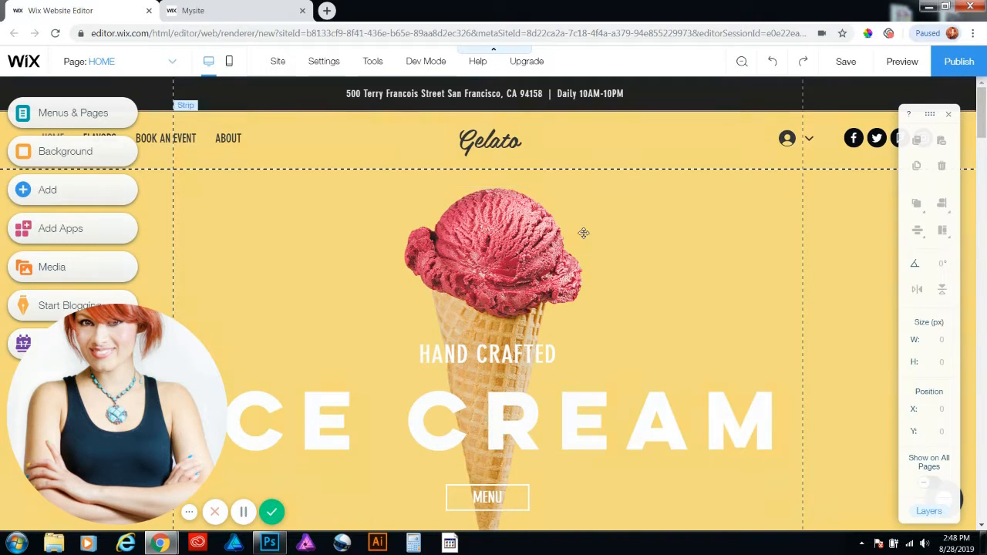
Move the yellow Ice Cream strip, with the content beneath it, down to about Y 144 so it starts under the white header
scroll(594, 262, down, 2)
scroll(597, 276, down, 10)
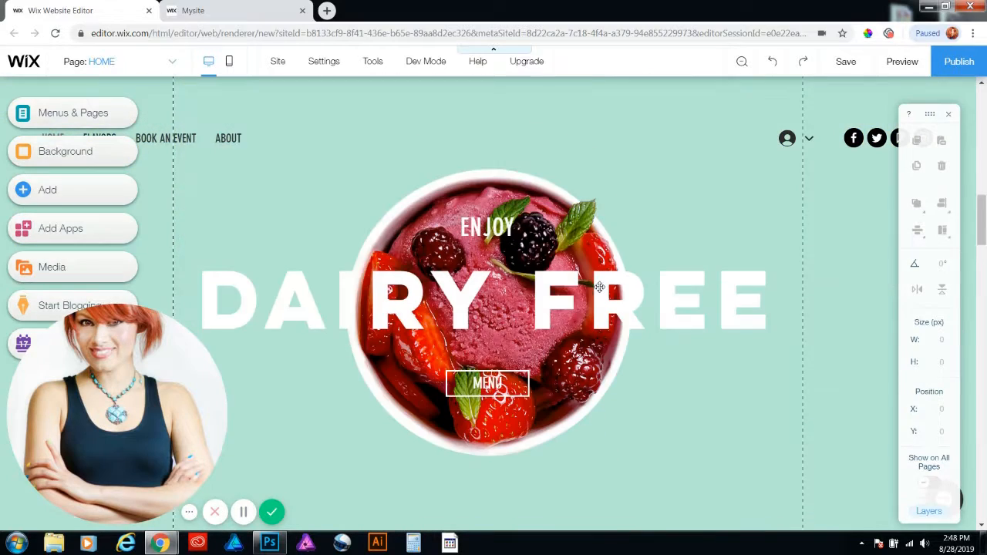
scroll(599, 287, down, 7)
scroll(599, 286, up, 13)
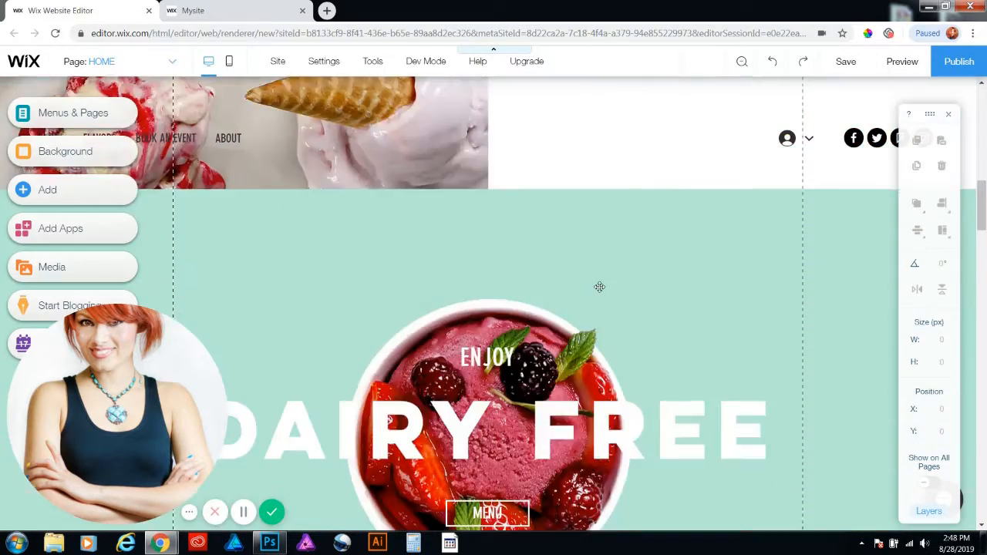
scroll(599, 286, up, 8)
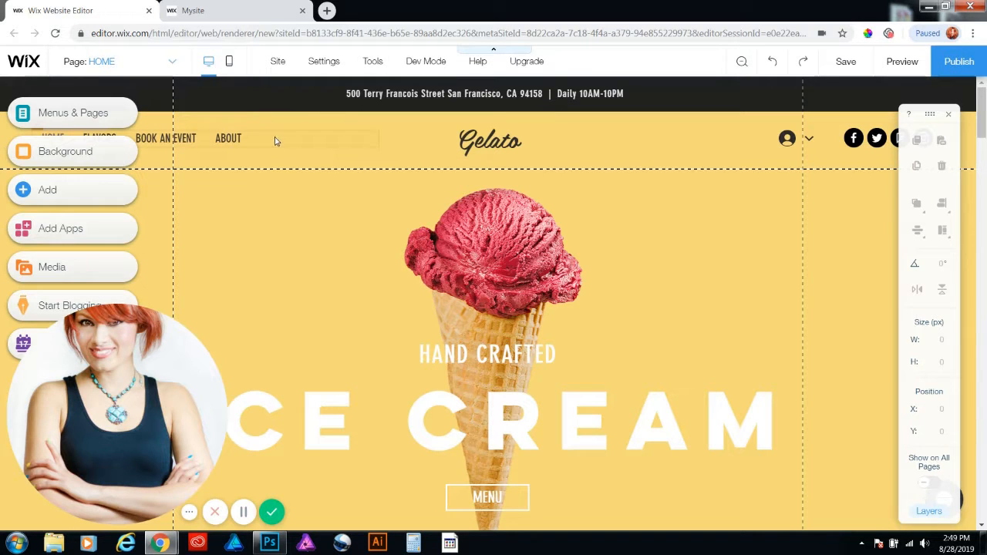
click(714, 138)
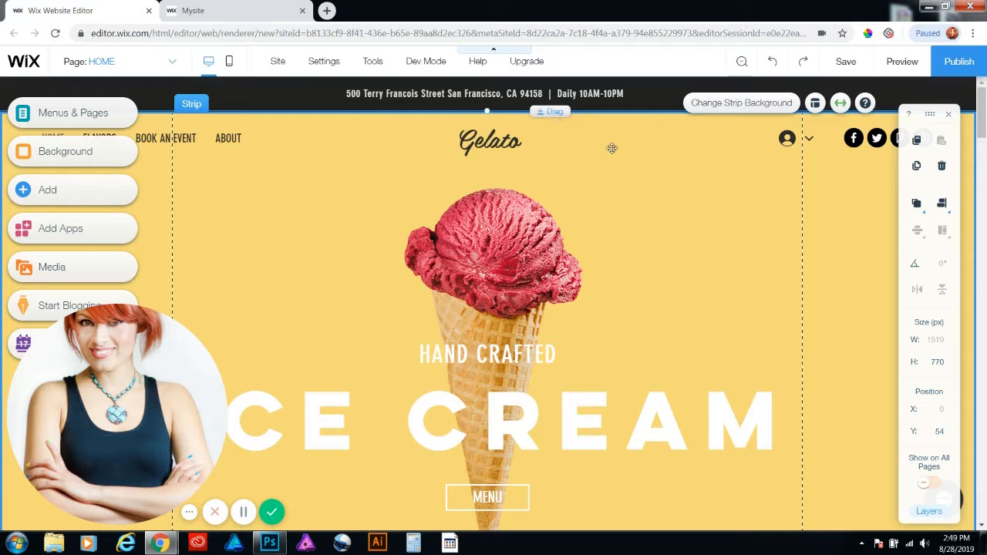
drag(539, 112, 537, 132)
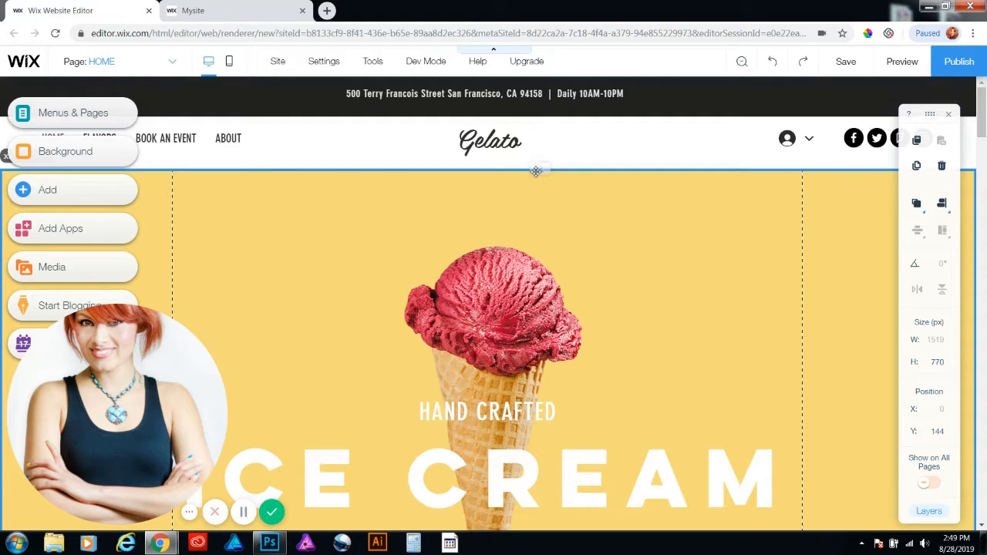
Inspect the header's elements, including the page menu, the Gelato logo text and the login bar, and compare them with the Ice Cream strip
click(680, 152)
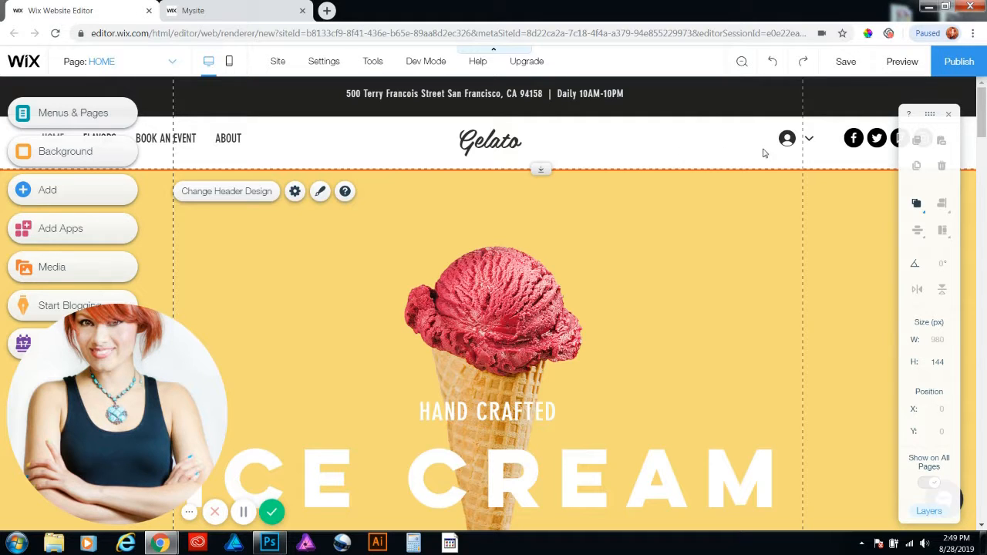
click(225, 143)
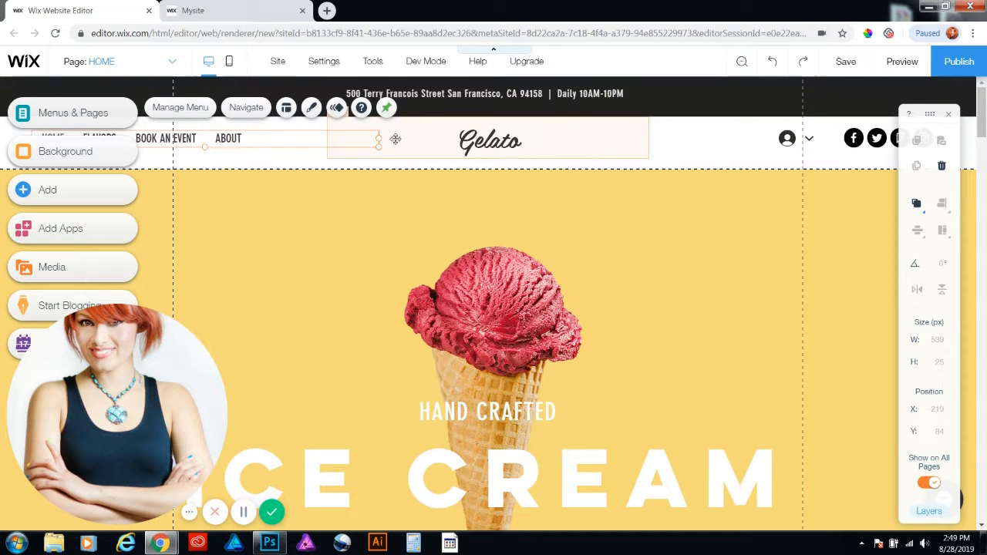
click(499, 147)
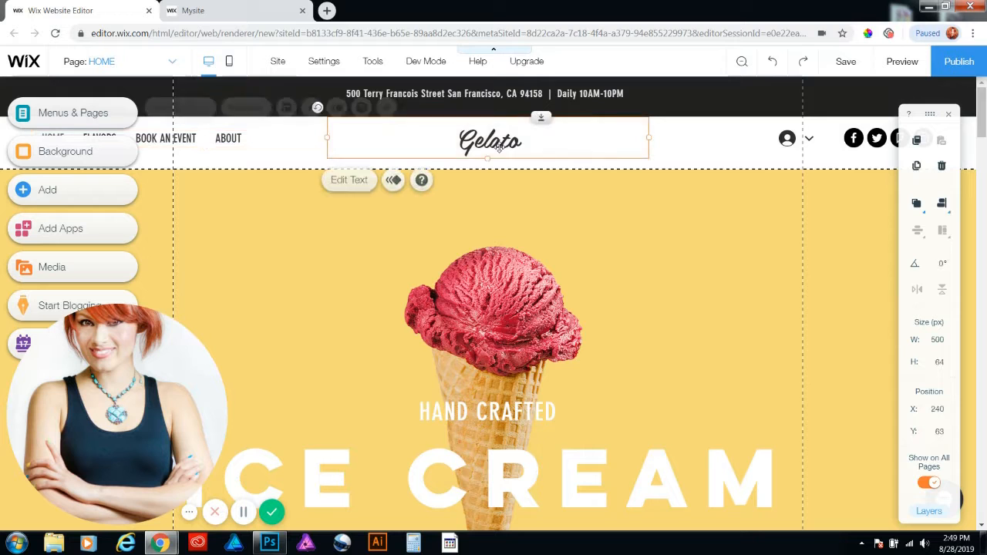
click(811, 140)
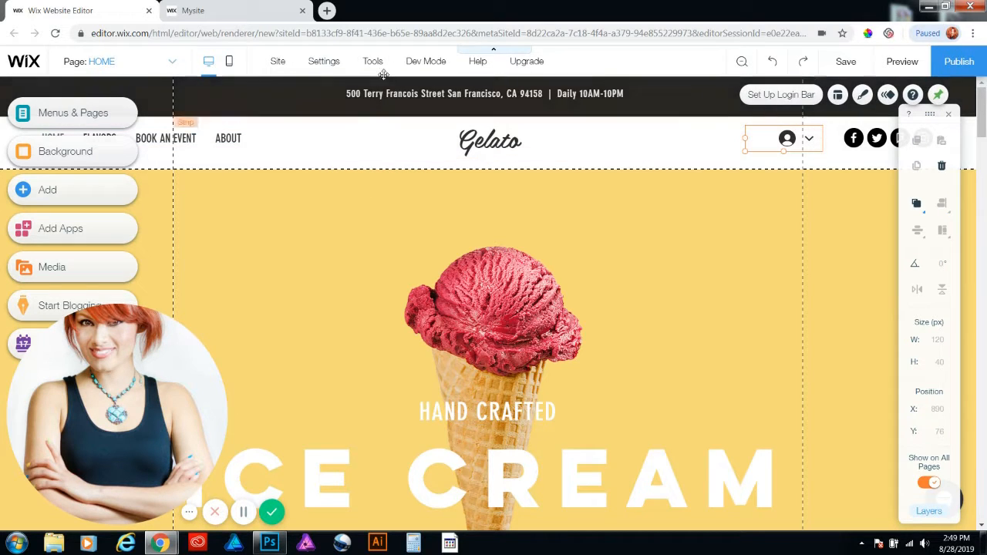
click(229, 142)
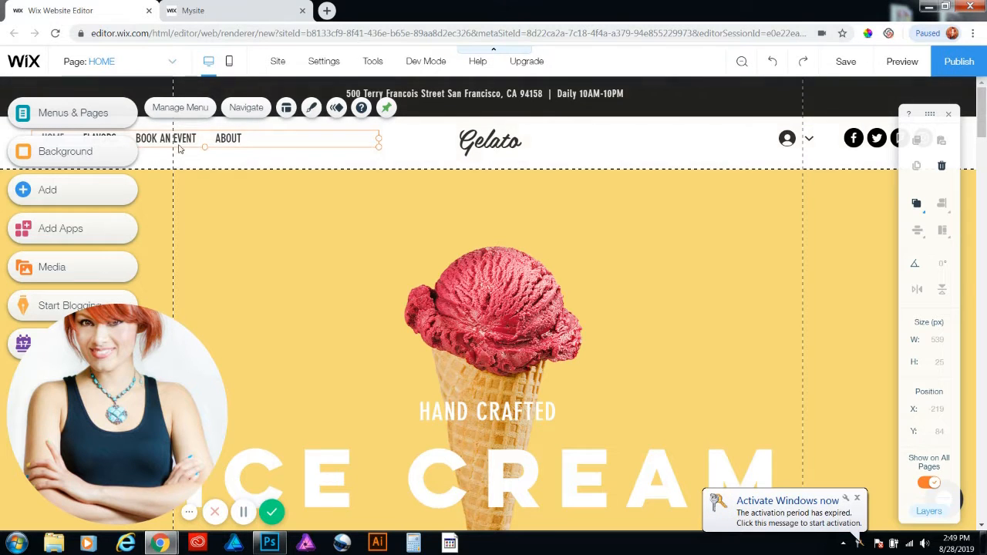
click(658, 258)
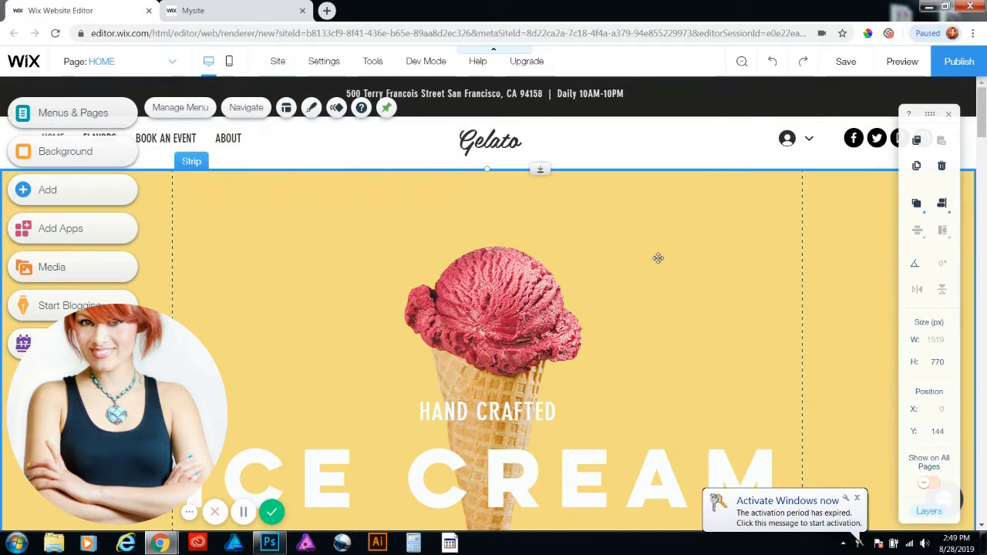
click(708, 148)
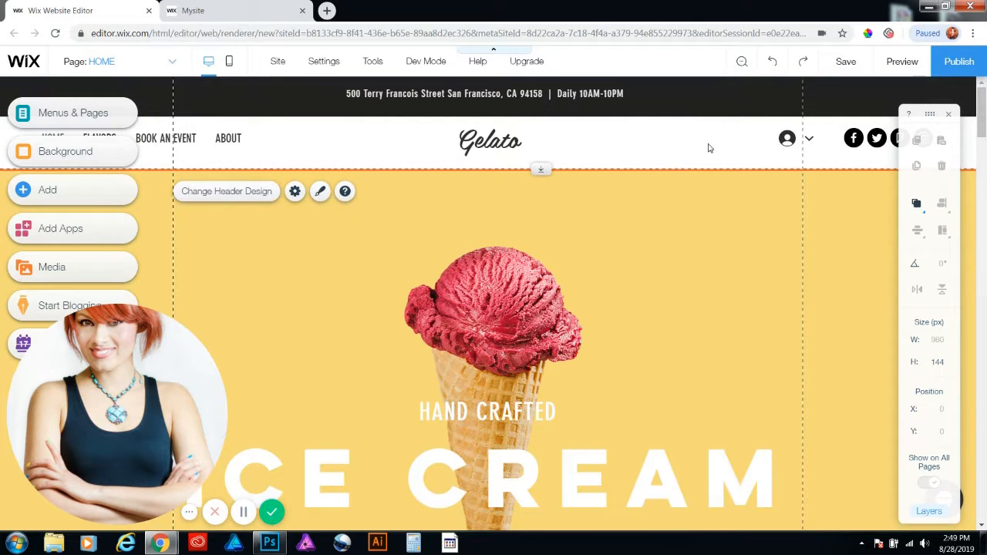
Shorten the dark address strip to about 58 px high and move it out of the header onto the yellow strip at about Y 204
click(781, 107)
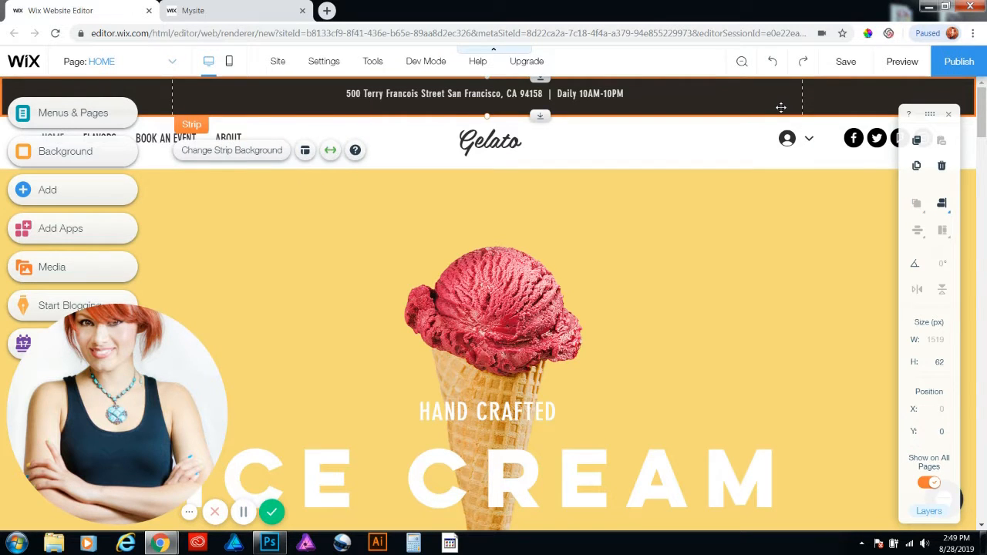
mouse_move(780, 104)
mouse_down()
mouse_move(764, 179)
mouse_move(765, 104)
mouse_up()
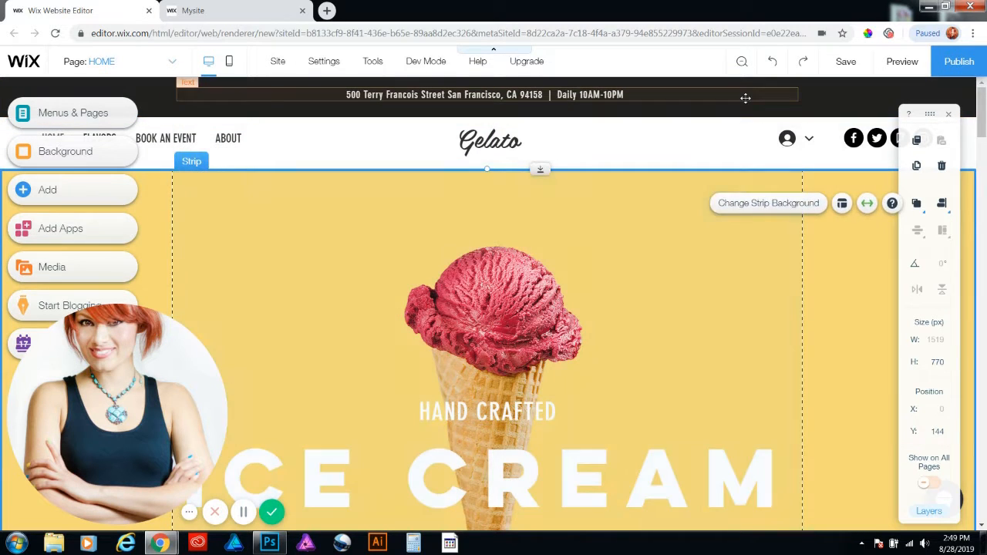
click(745, 96)
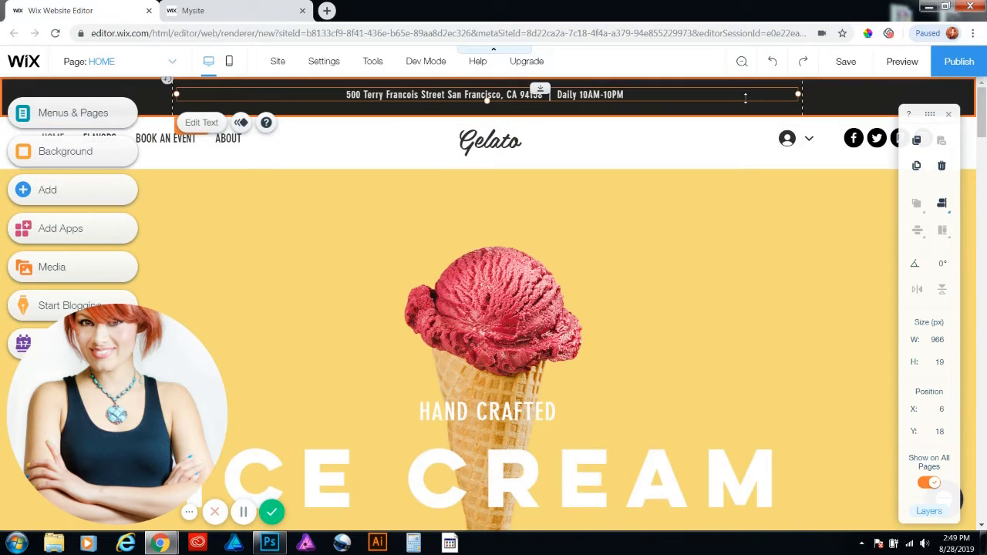
click(829, 98)
drag(819, 94, 784, 87)
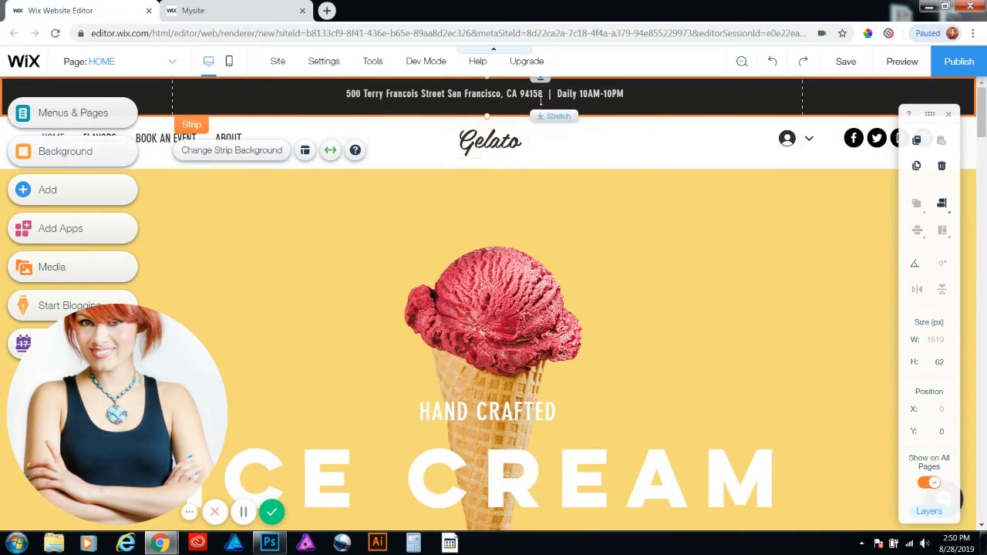
mouse_move(539, 108)
mouse_down()
mouse_move(538, 158)
mouse_move(541, 113)
mouse_up()
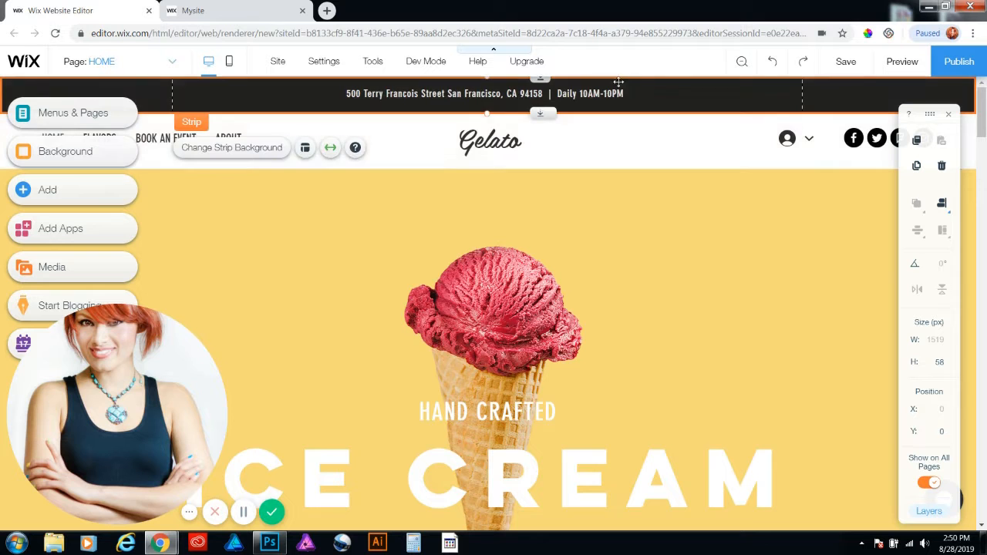
drag(654, 86, 602, 186)
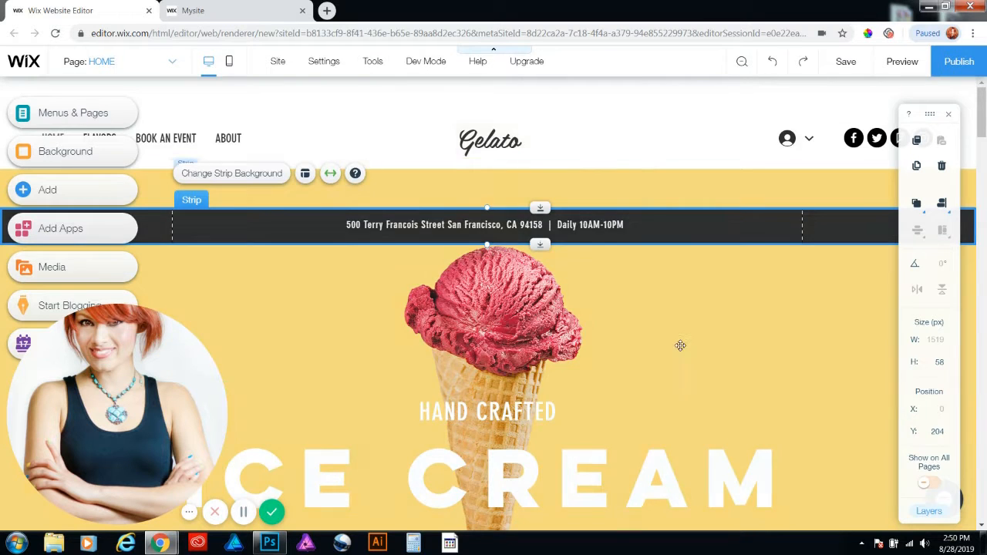
Move the Our Flavors strip on its own down over the green Dairy Free strip, to about Y 1312, and undo the move
scroll(680, 345, down, 3)
scroll(680, 346, down, 6)
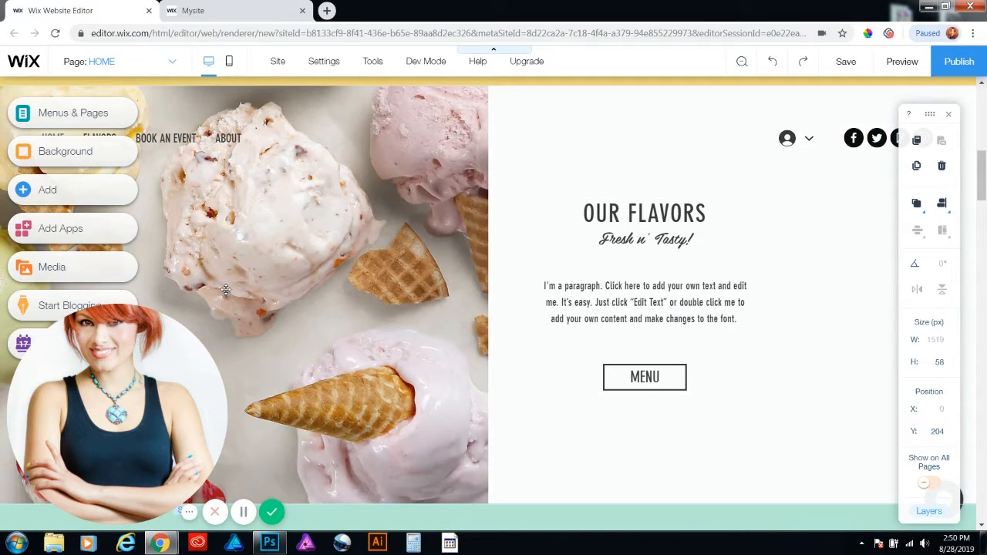
click(659, 116)
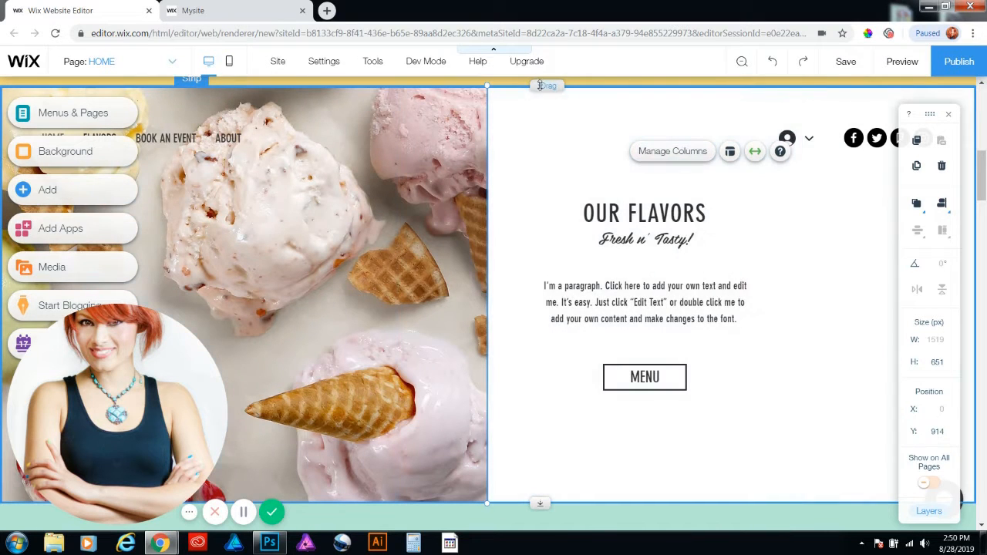
click(551, 128)
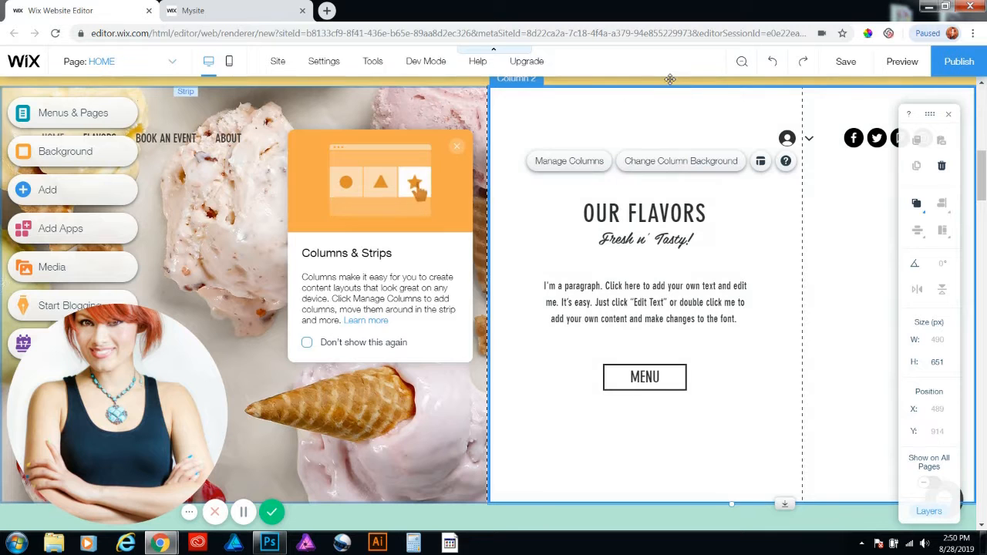
click(607, 111)
drag(607, 111, 577, 374)
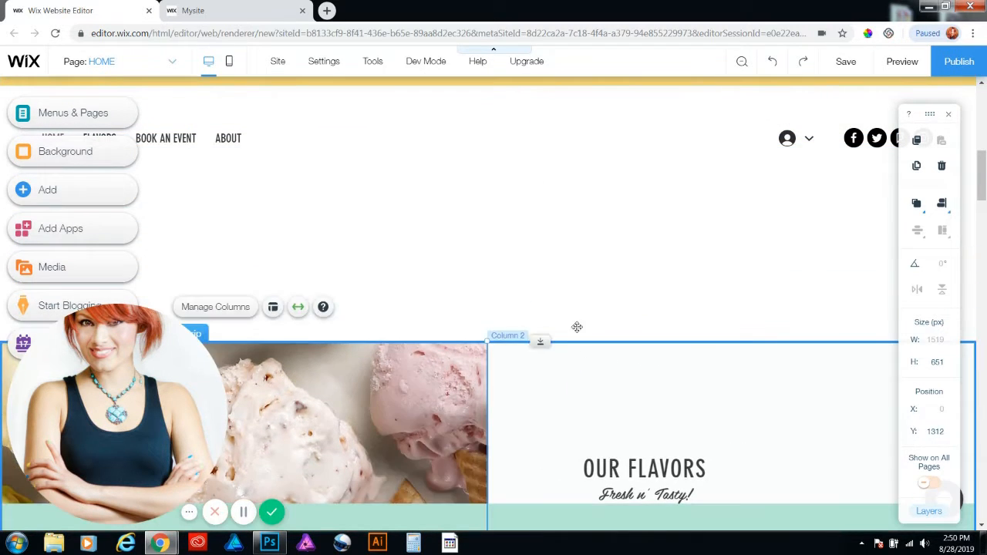
scroll(588, 279, down, 4)
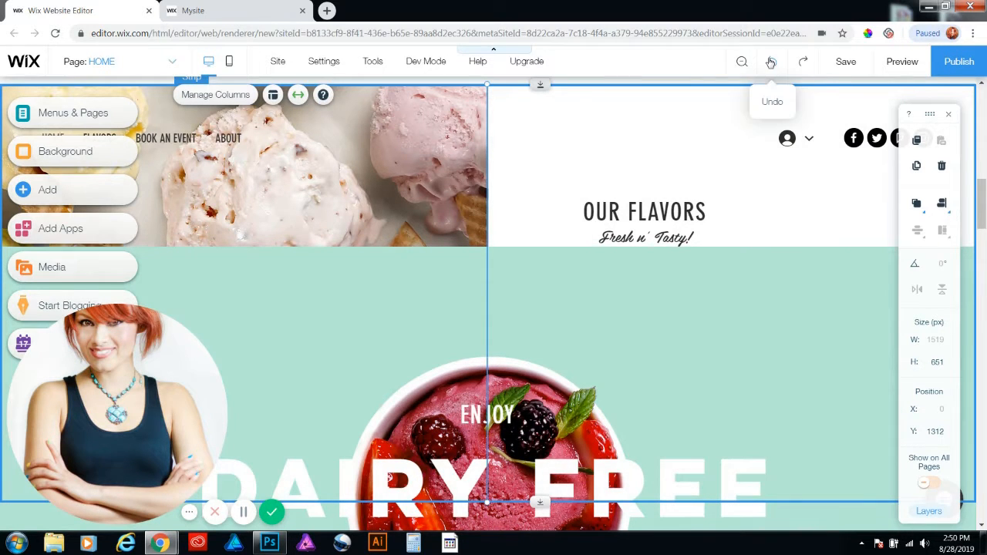
scroll(696, 232, up, 3)
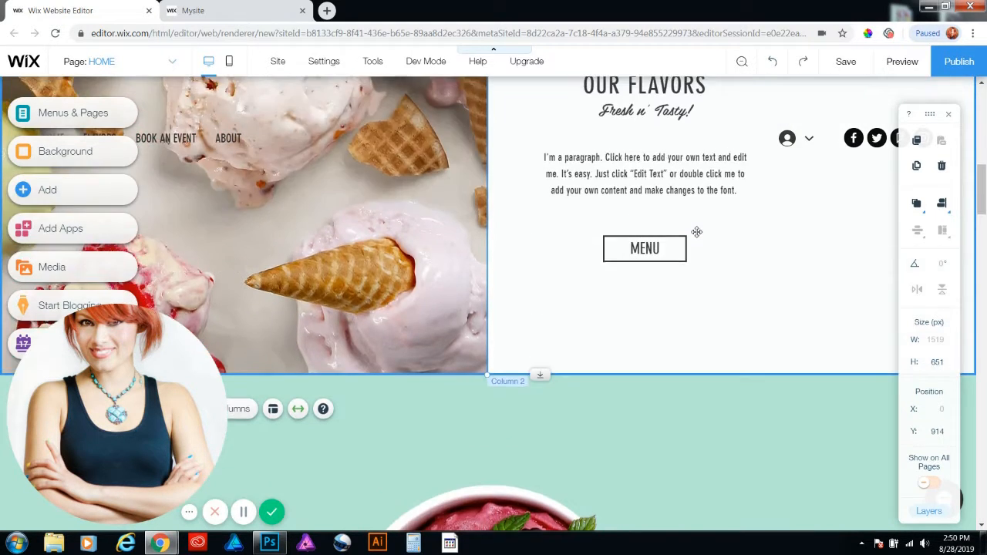
Move the Our Flavors strip down to about Y 1379 together with all content beneath it, and check the strips below
scroll(697, 232, up, 2)
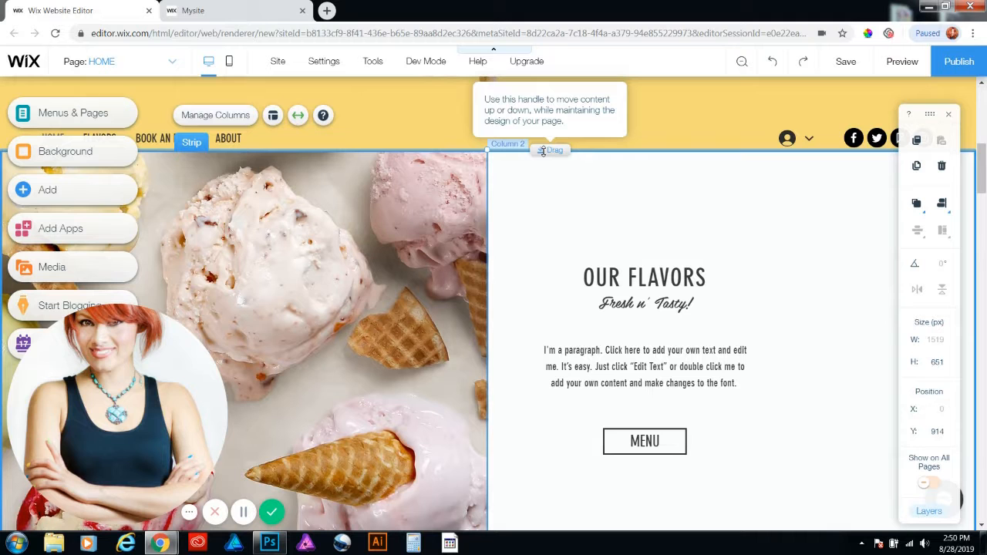
drag(543, 150, 509, 443)
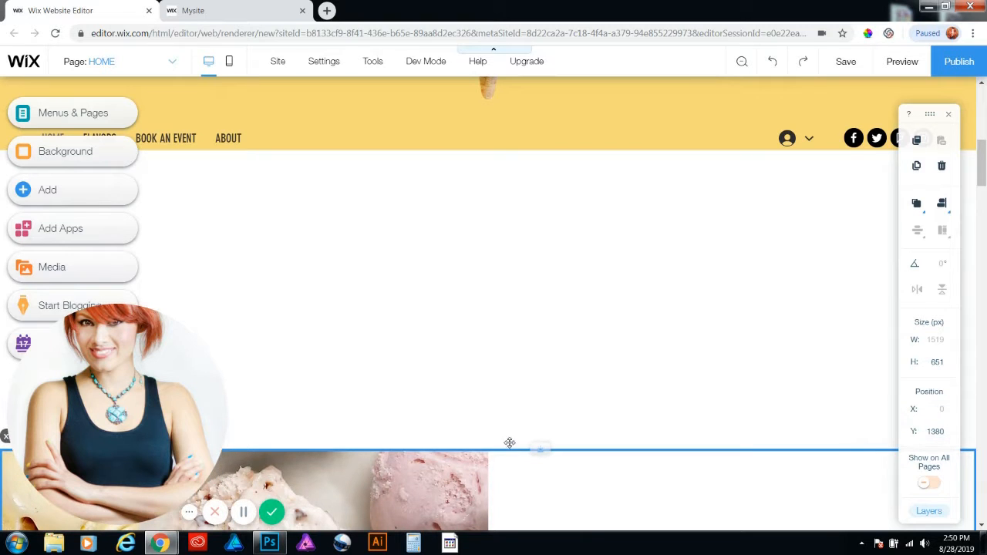
scroll(551, 372, down, 3)
scroll(550, 368, down, 5)
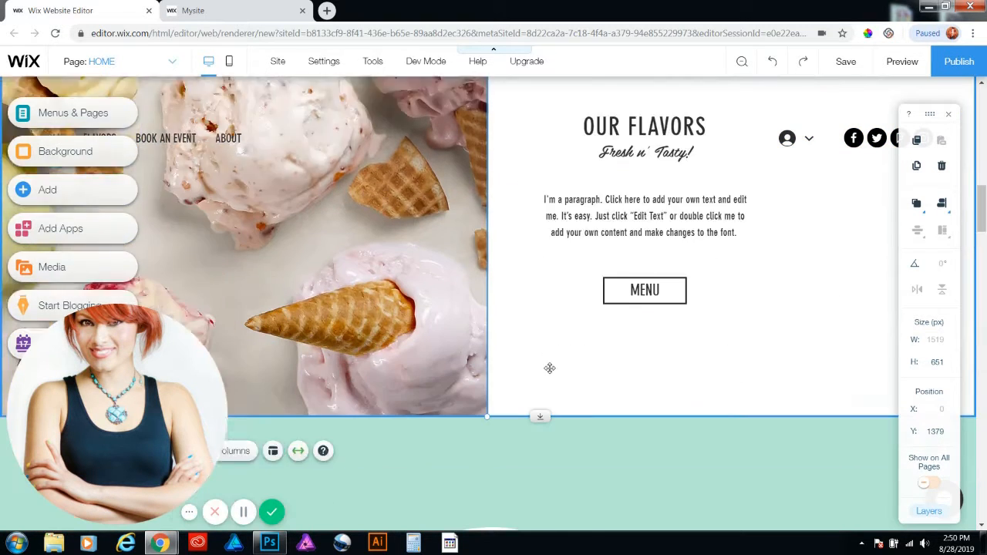
scroll(556, 224, down, 4)
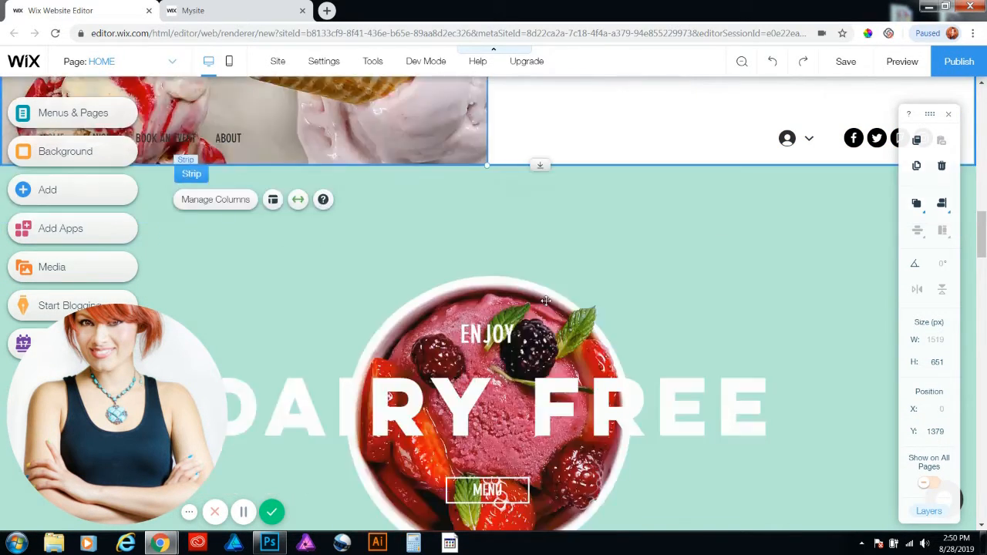
scroll(557, 294, down, 6)
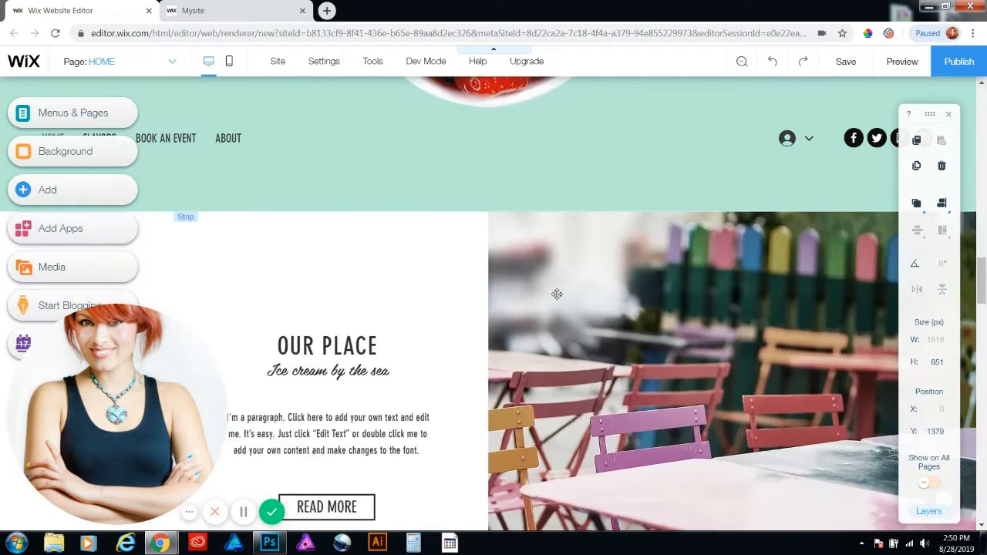
Bring the Our Flavors strip and everything beneath it back up to about Y 1093
scroll(557, 294, up, 4)
scroll(557, 294, up, 9)
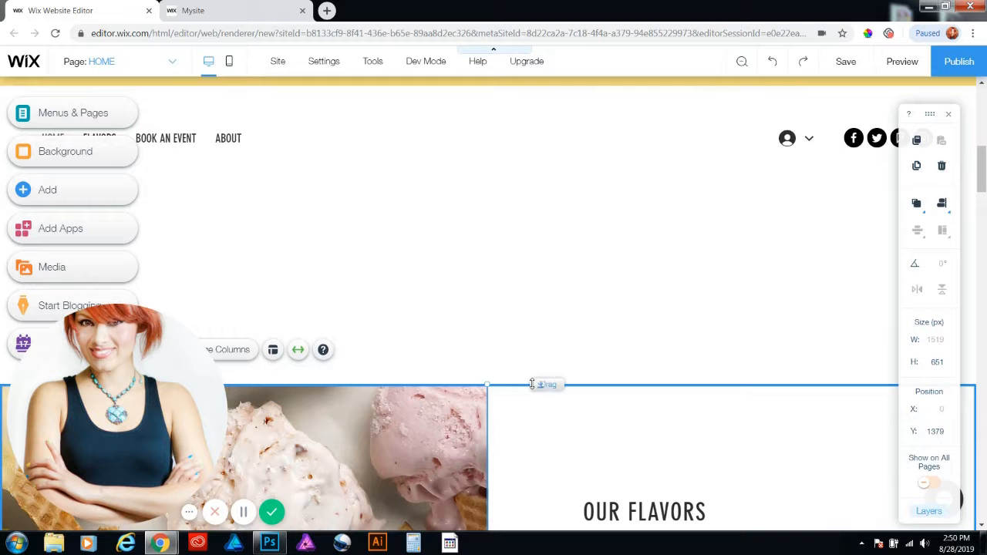
drag(532, 375, 487, 199)
Stretch the page header to about 178 px high, pushing the content beneath it down
scroll(494, 192, up, 10)
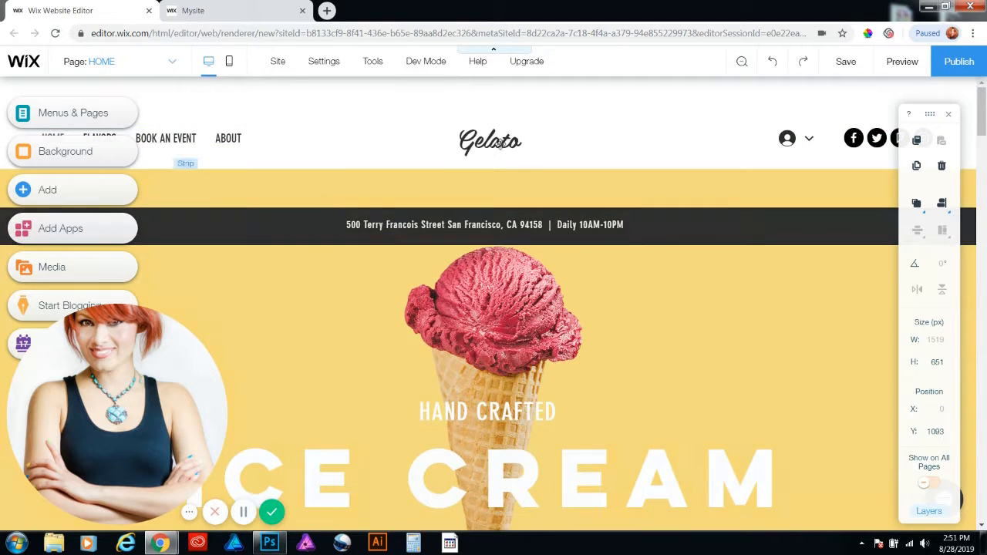
click(665, 137)
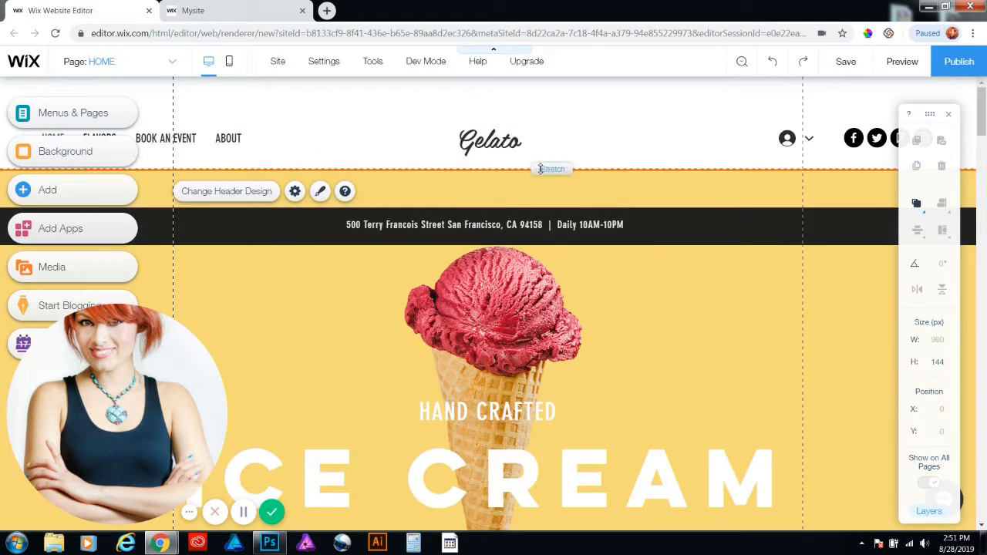
drag(539, 169, 538, 190)
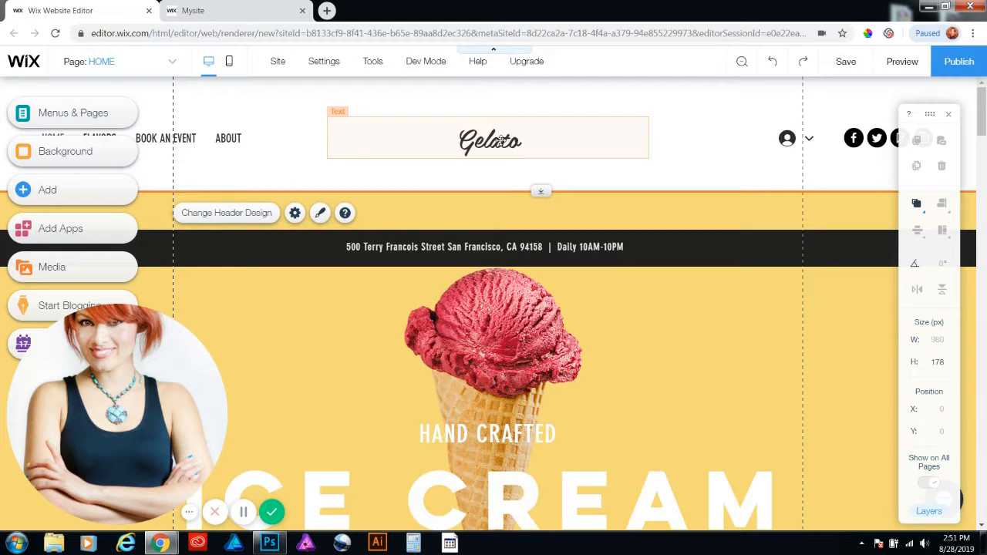
Set the header's Gelato logo text in the Georgia font and make it italic
double_click(501, 140)
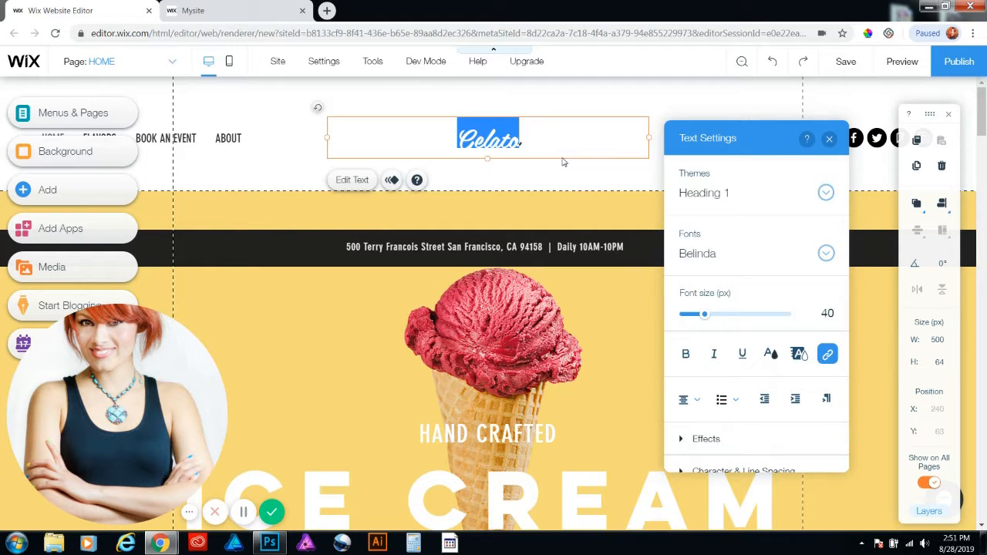
click(826, 254)
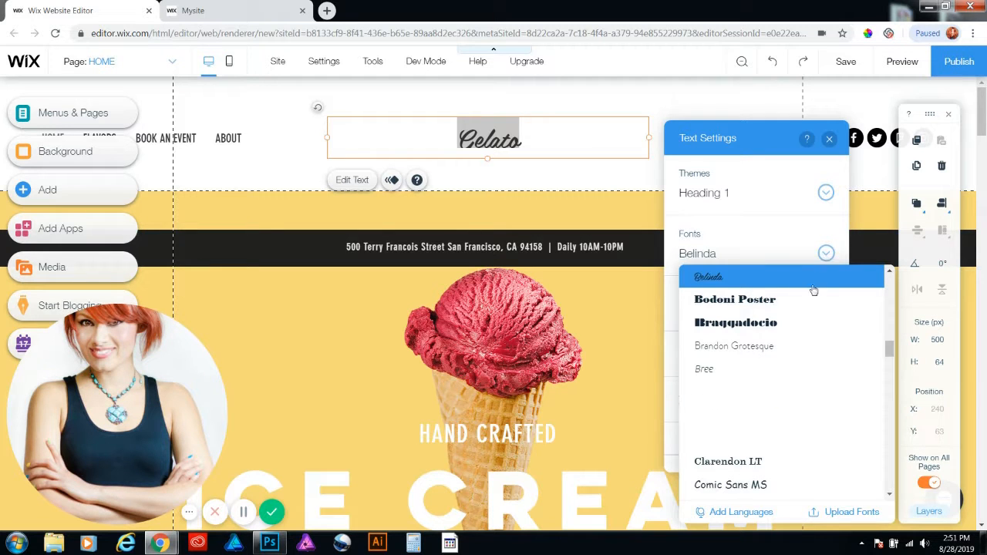
scroll(797, 346, down, 3)
scroll(797, 347, up, 4)
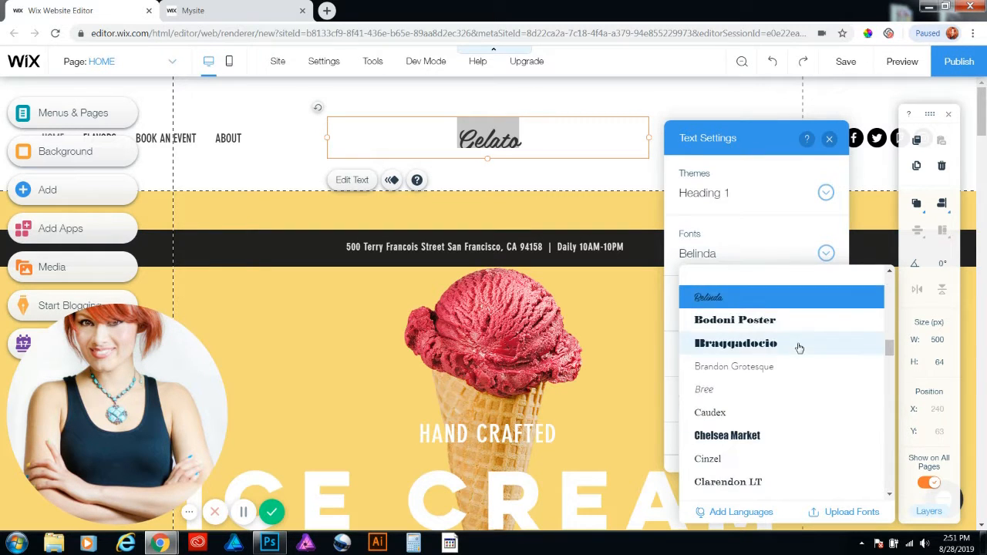
scroll(799, 348, up, 5)
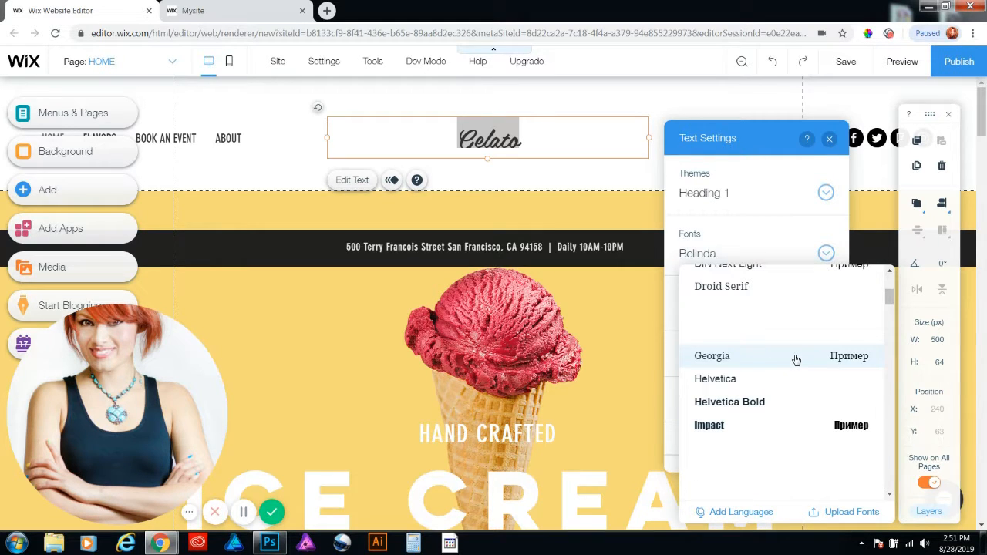
click(730, 356)
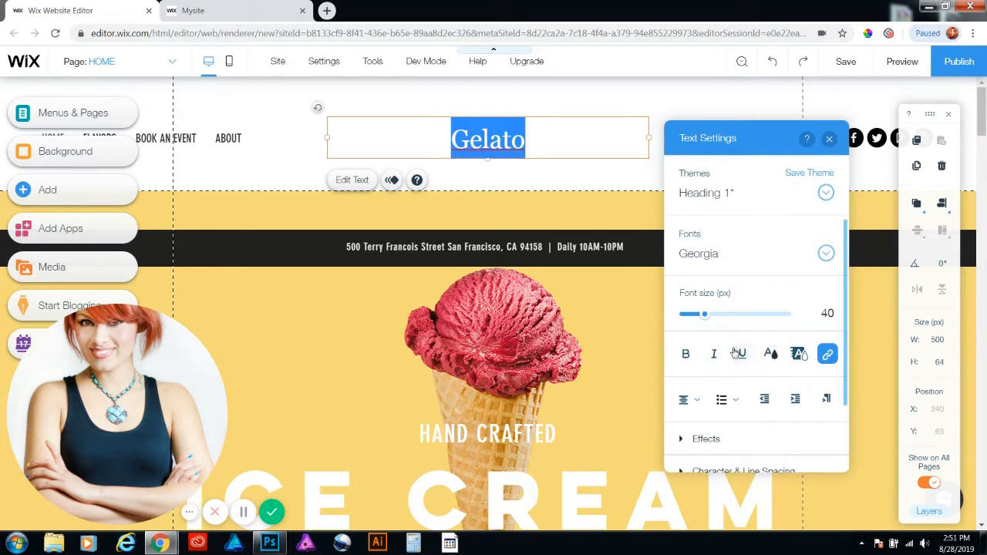
click(715, 355)
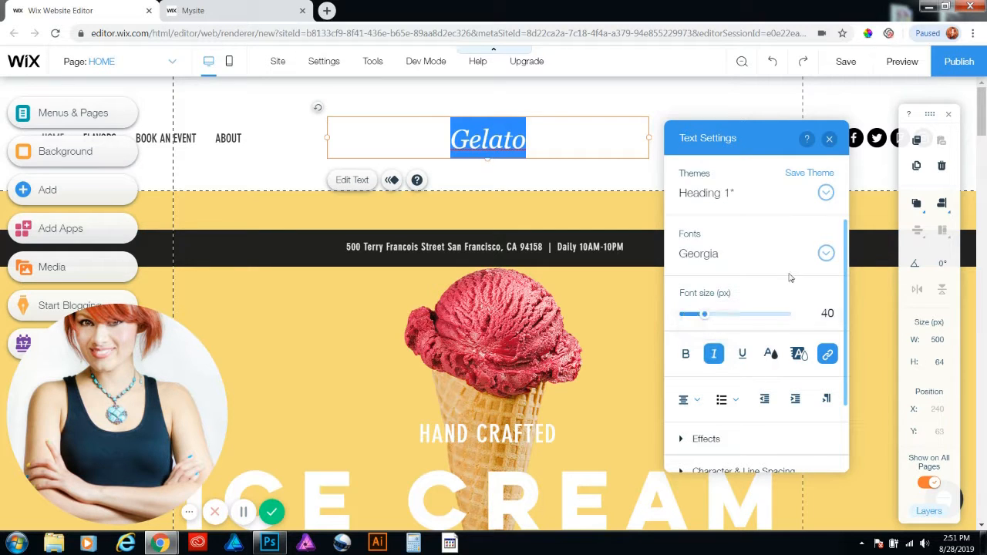
Set the logo text's font size to 50 px
click(817, 314)
key(BackSpace)
key(BackSpace)
text(50)
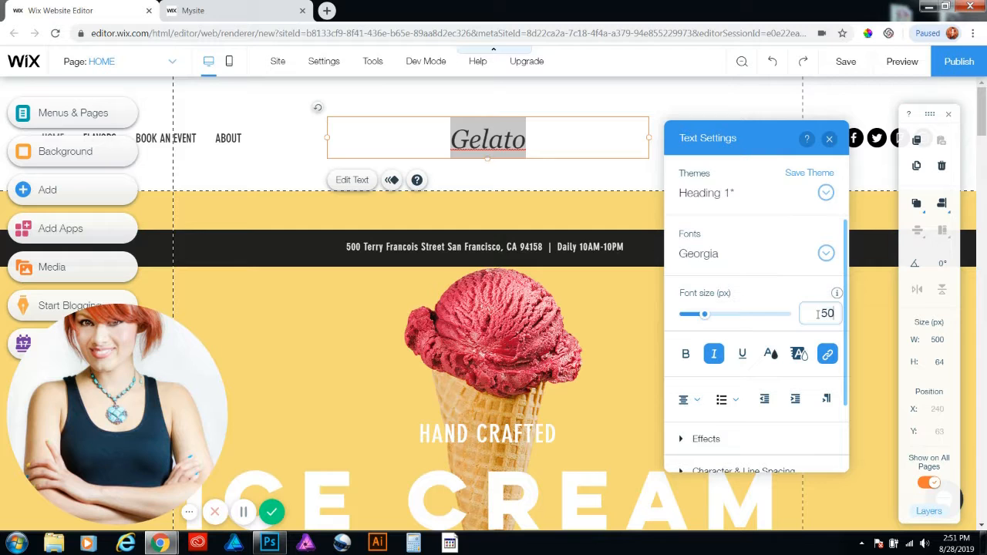
key(Return)
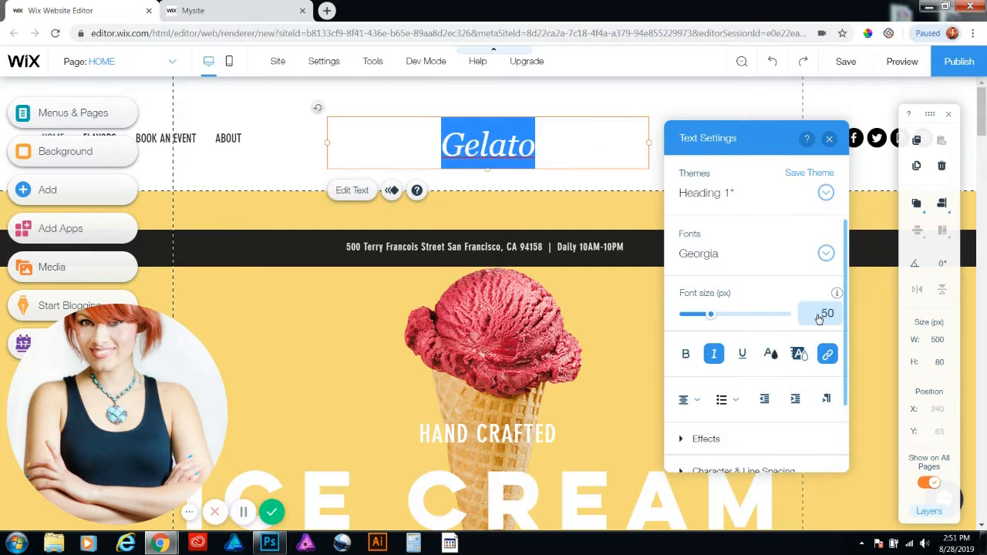
Replace the logo text with "The Coffee Cup"
click(554, 139)
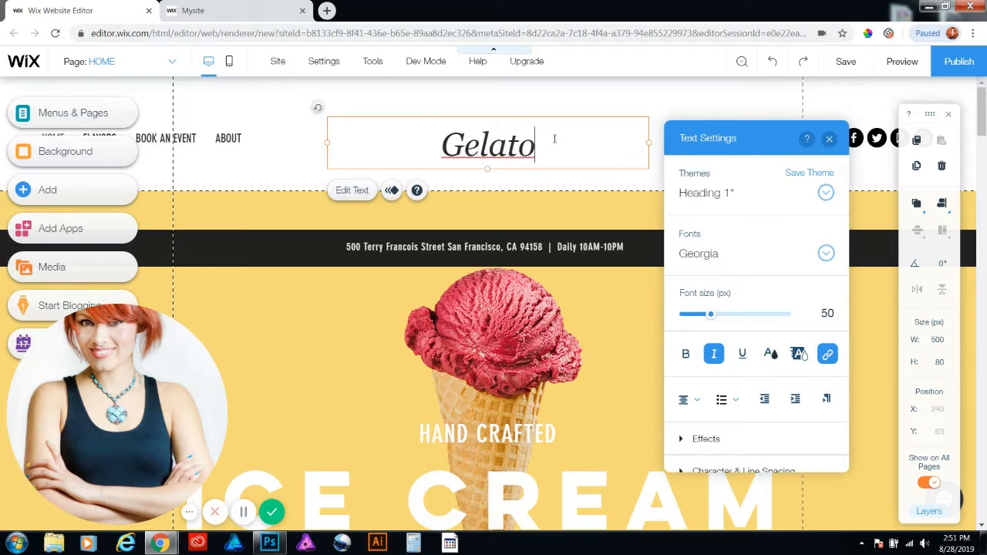
drag(554, 139, 387, 140)
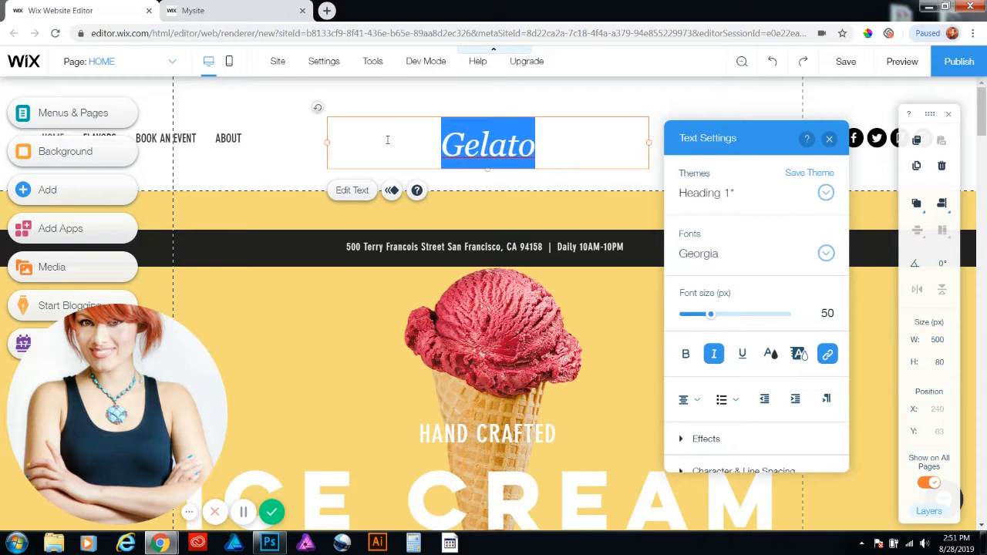
text(C)
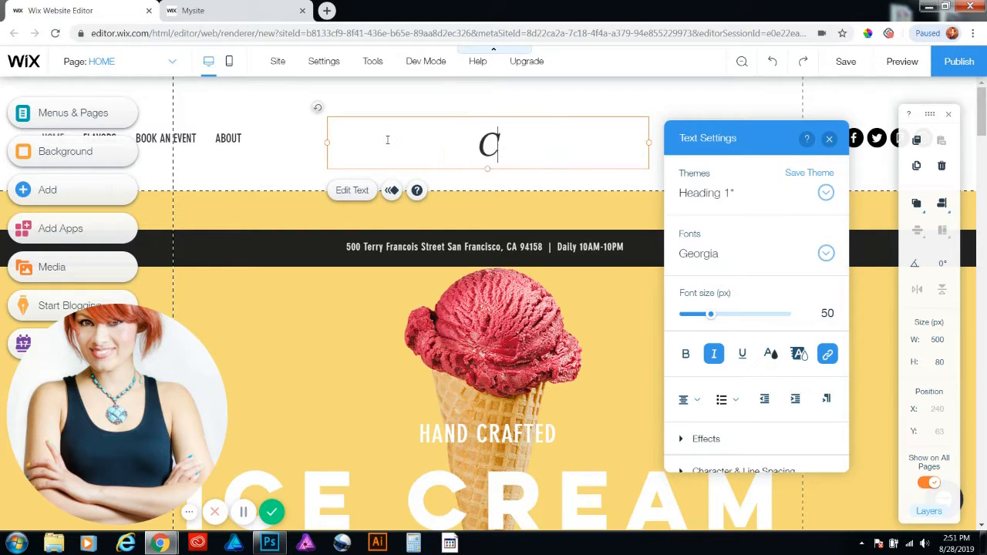
text(offe)
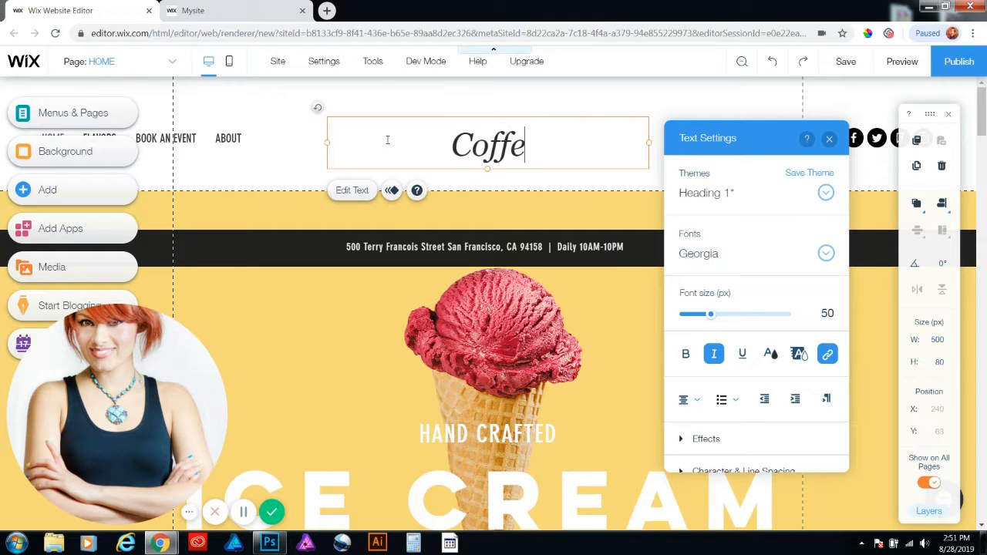
text(e Cup)
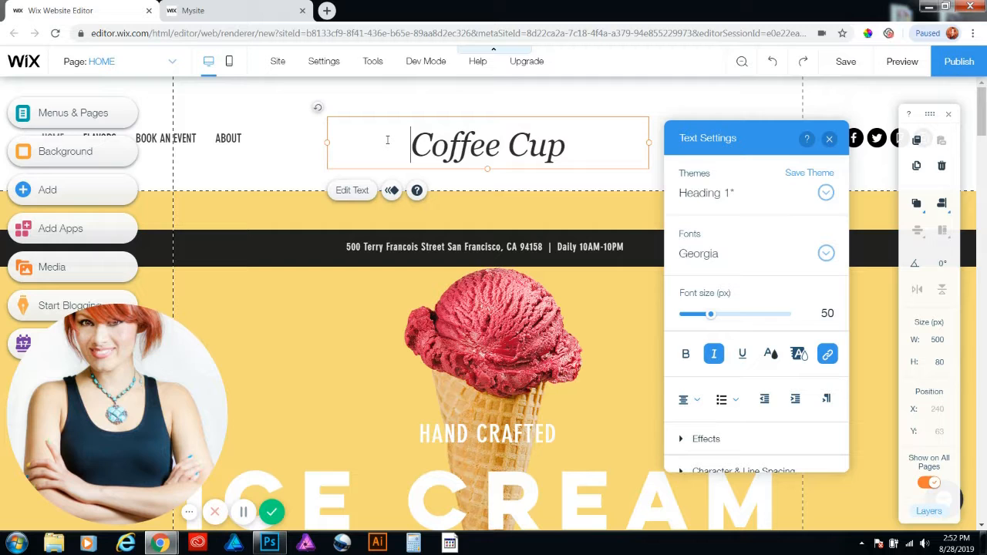
text(The)
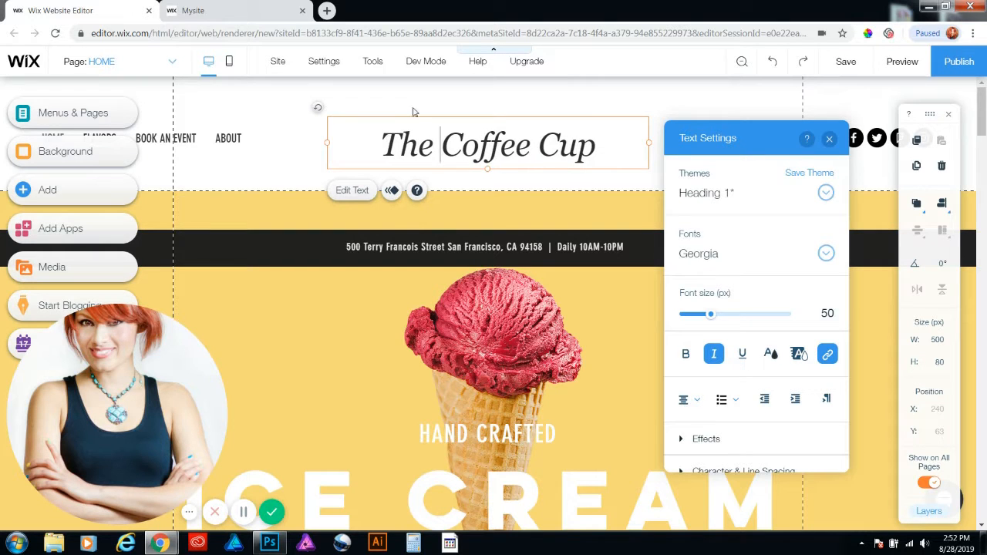
Color the whole logo text white (#FFFFFF) and close its text settings
drag(598, 147, 379, 146)
click(770, 353)
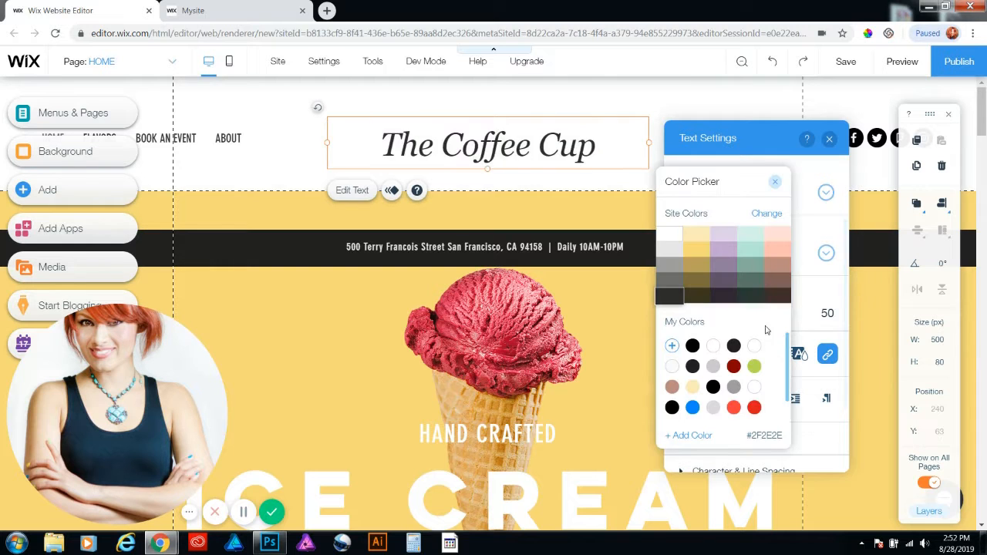
click(669, 235)
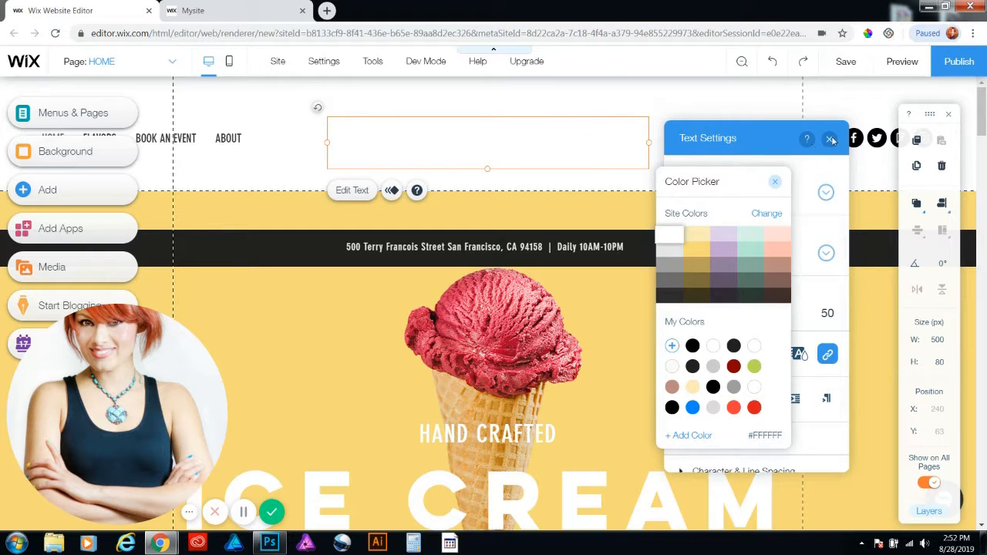
click(830, 140)
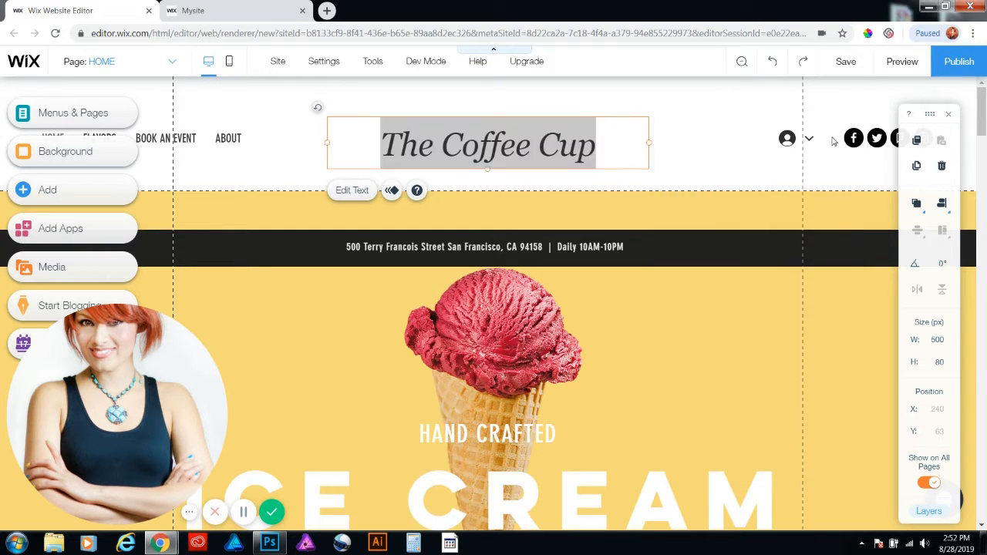
click(735, 105)
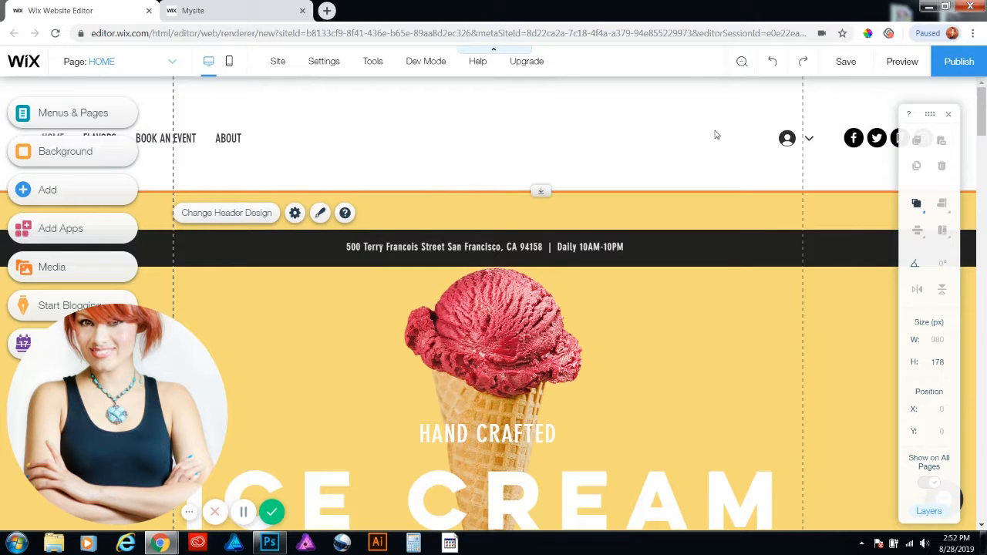
click(718, 324)
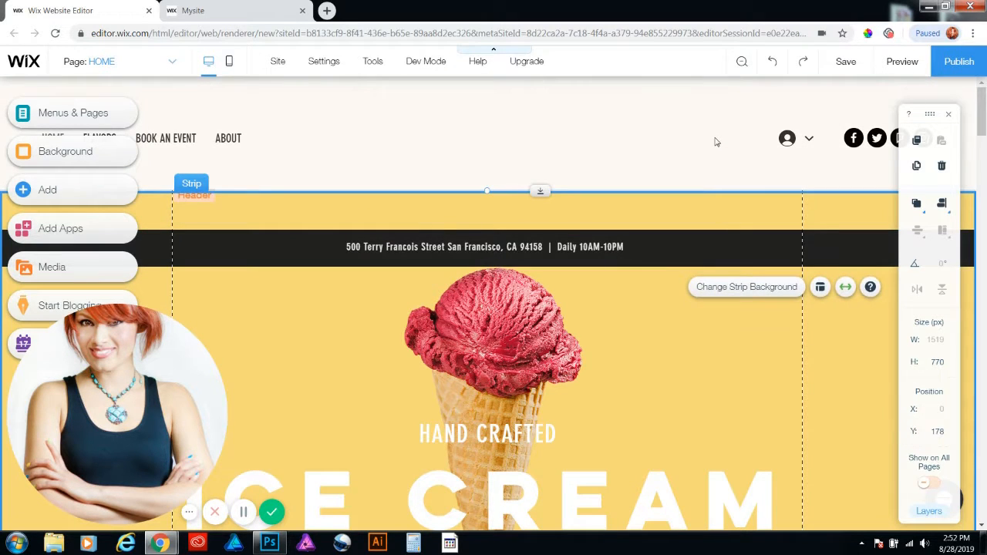
click(715, 142)
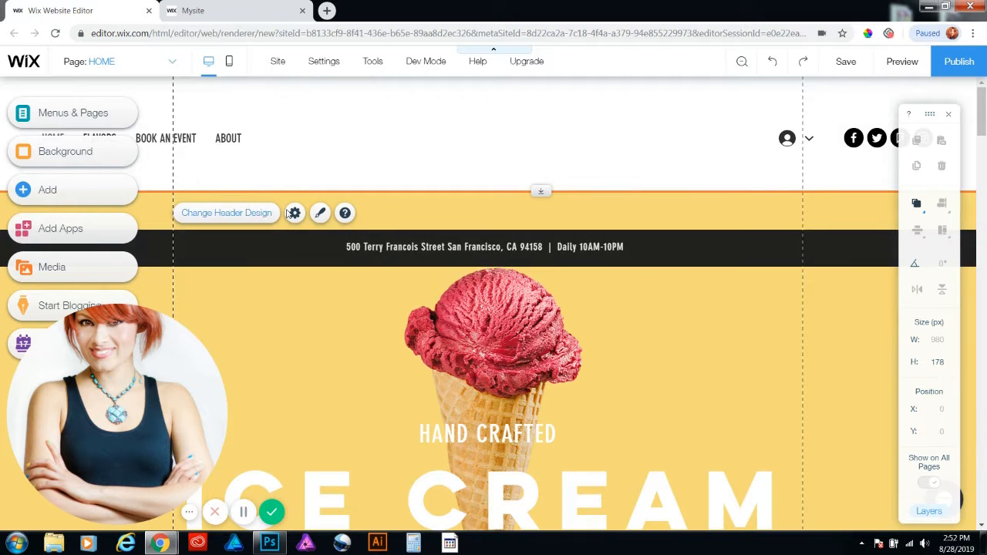
click(823, 253)
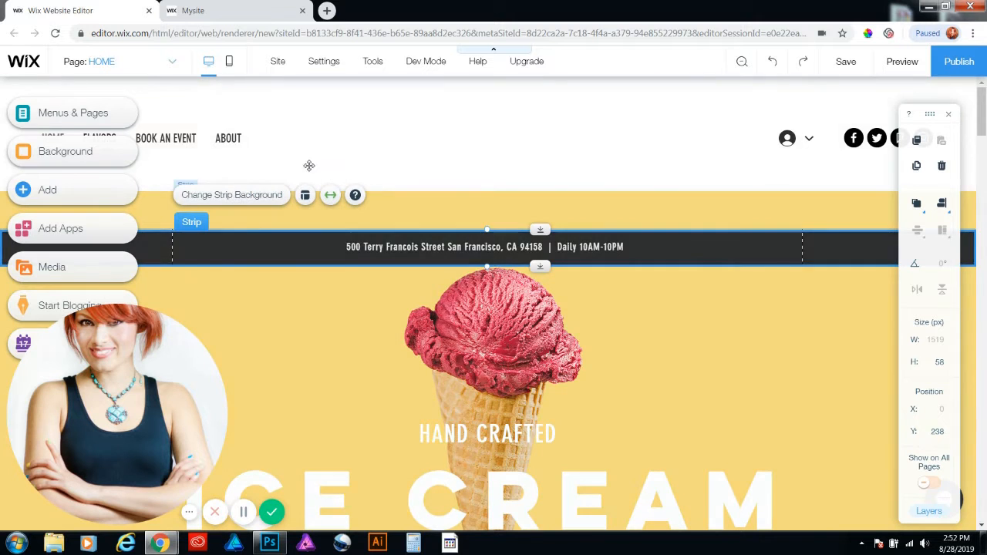
click(438, 248)
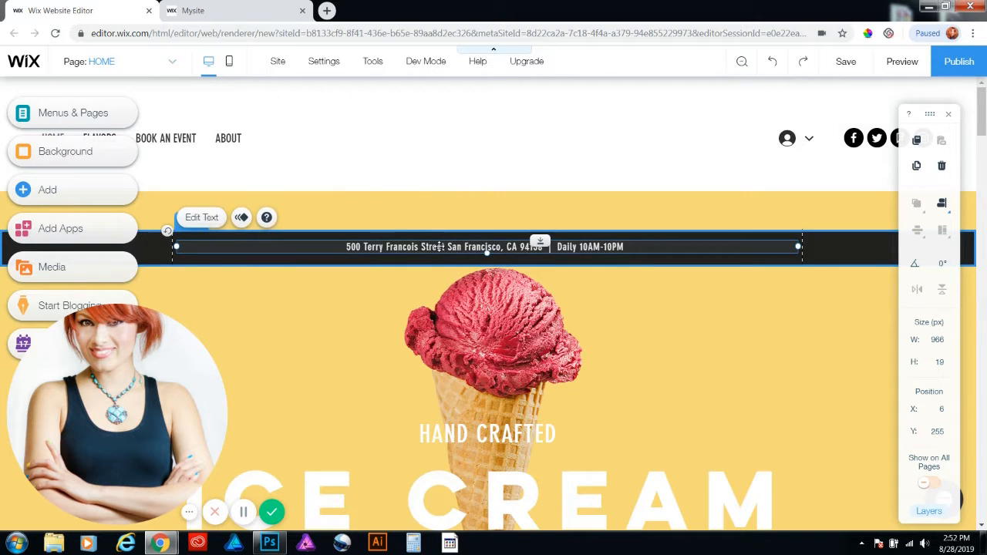
Customize the header's design, choosing the first preset, which has separate background and center background fills
click(714, 125)
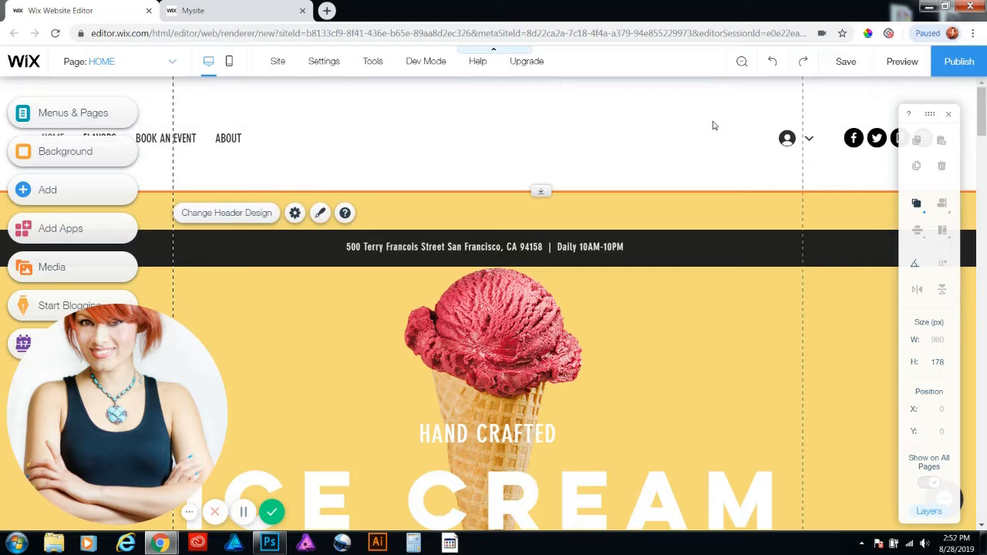
click(320, 214)
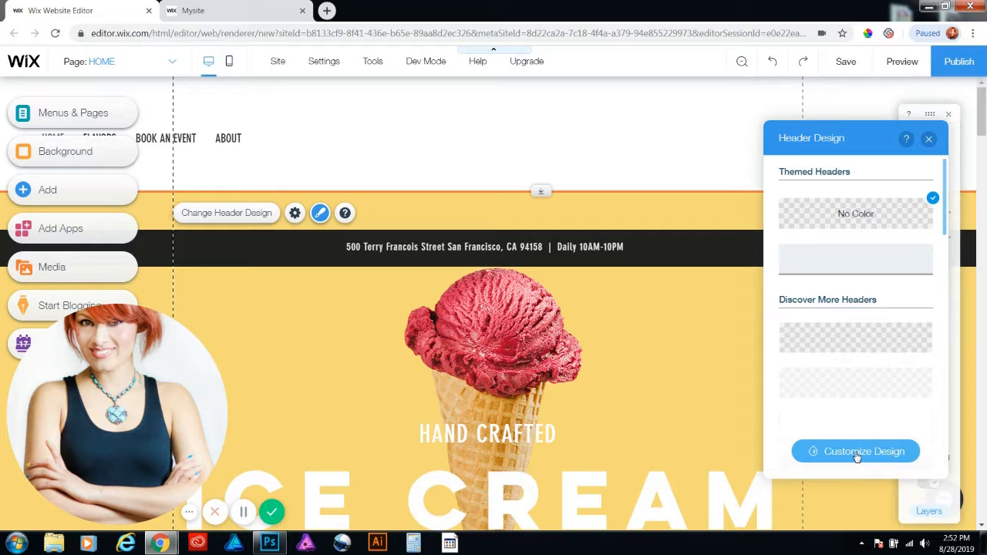
click(858, 455)
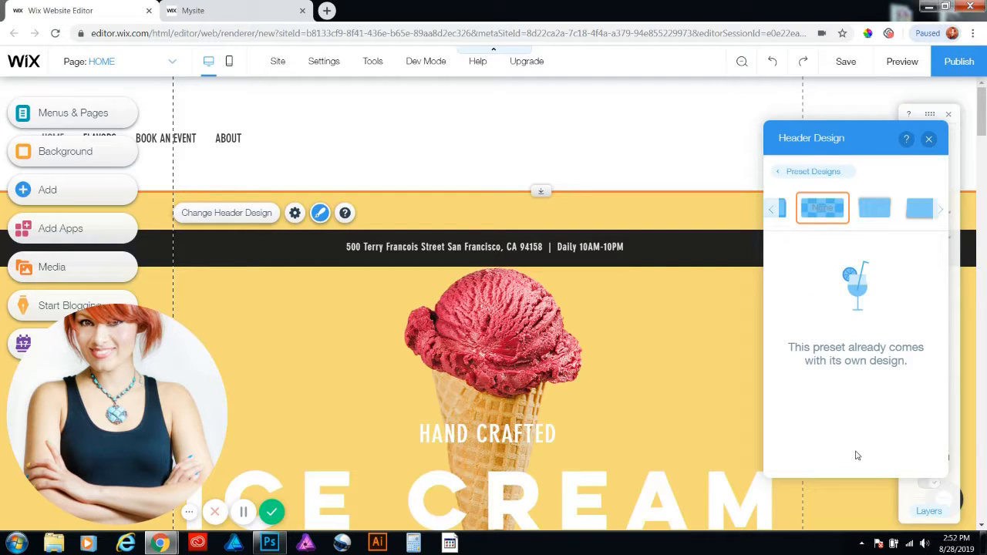
click(770, 210)
click(770, 209)
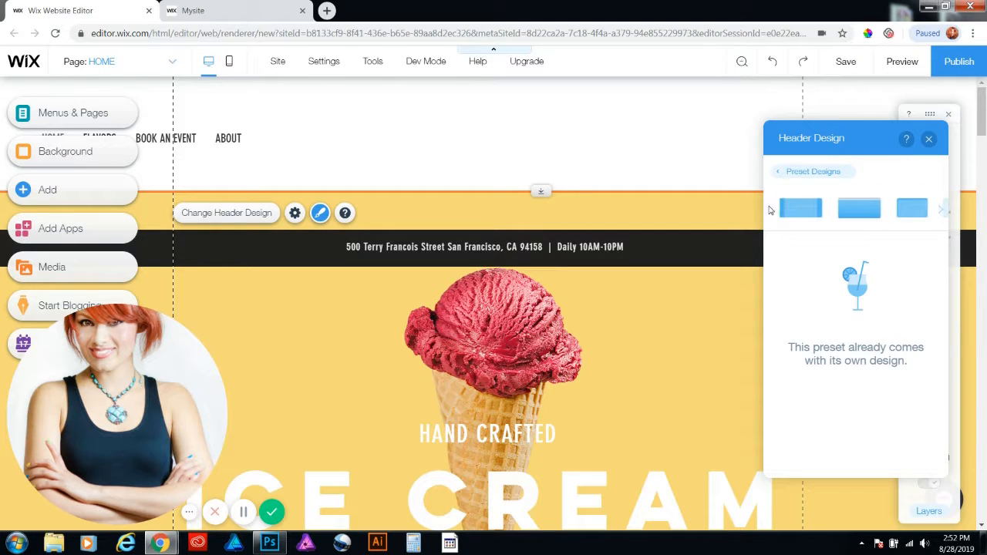
click(815, 210)
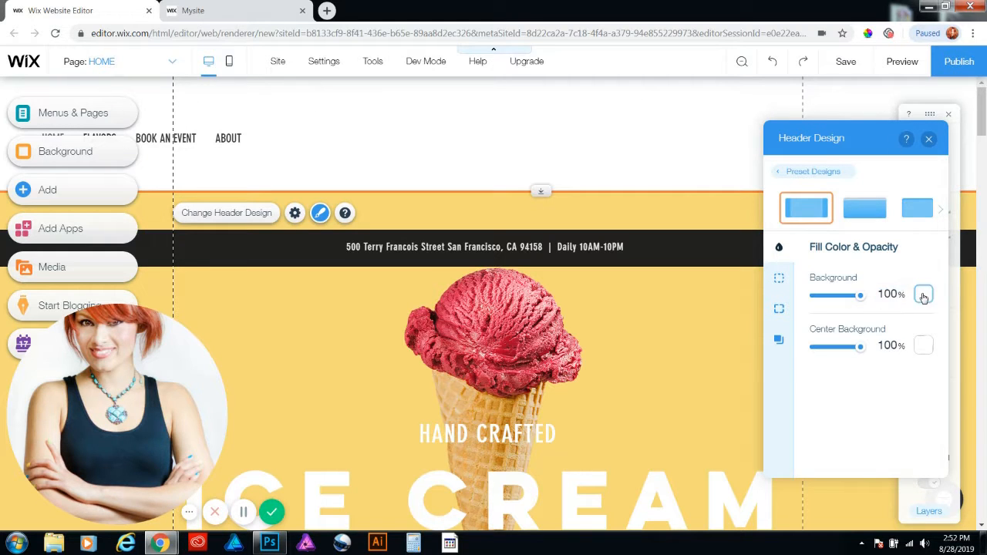
Fill both the header's background and its center background with the dark purple #312A35, and close the header design
click(923, 294)
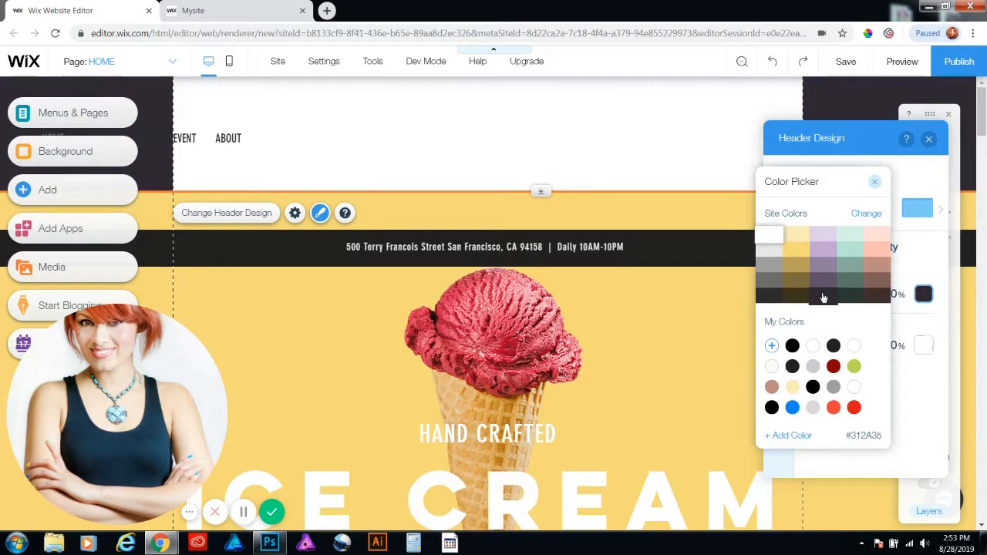
click(823, 297)
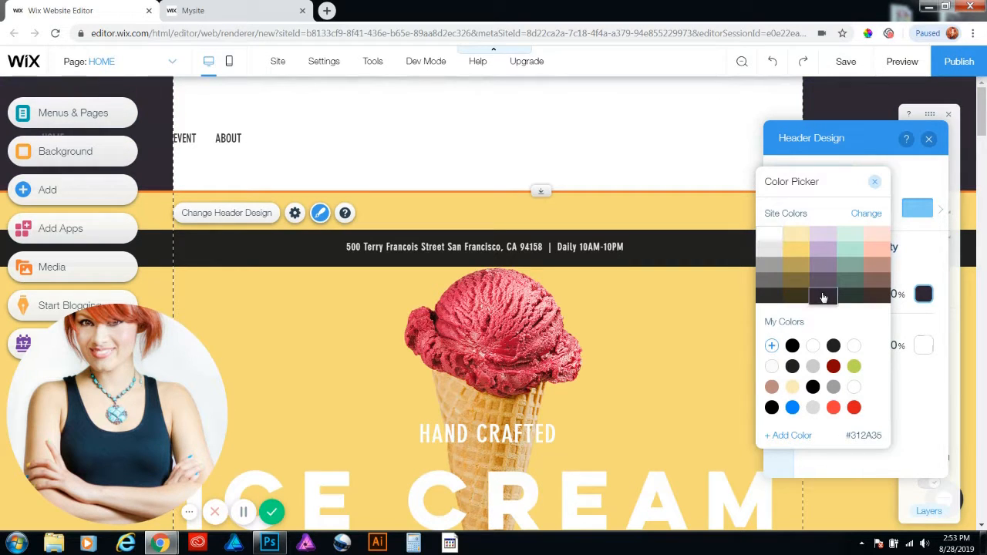
click(876, 186)
click(923, 345)
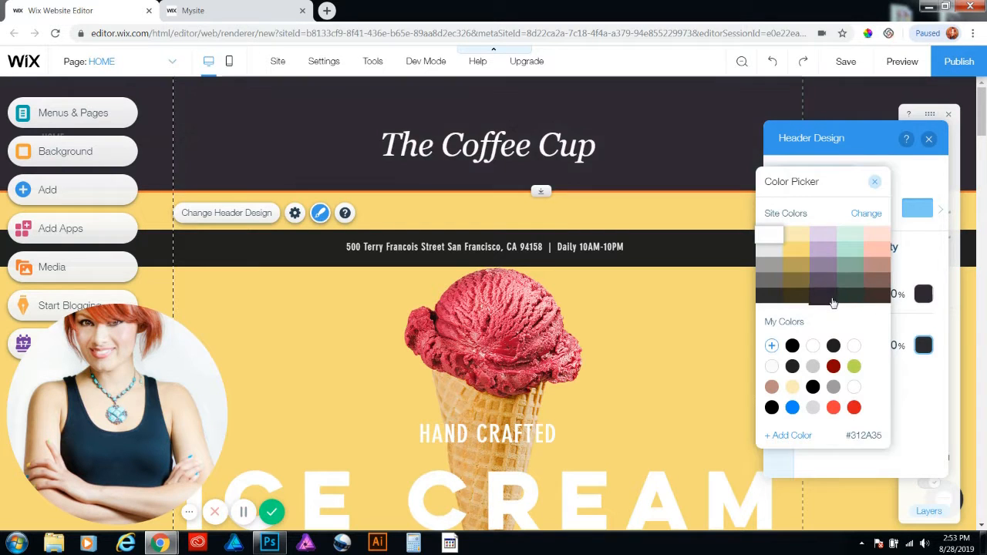
click(833, 301)
click(874, 182)
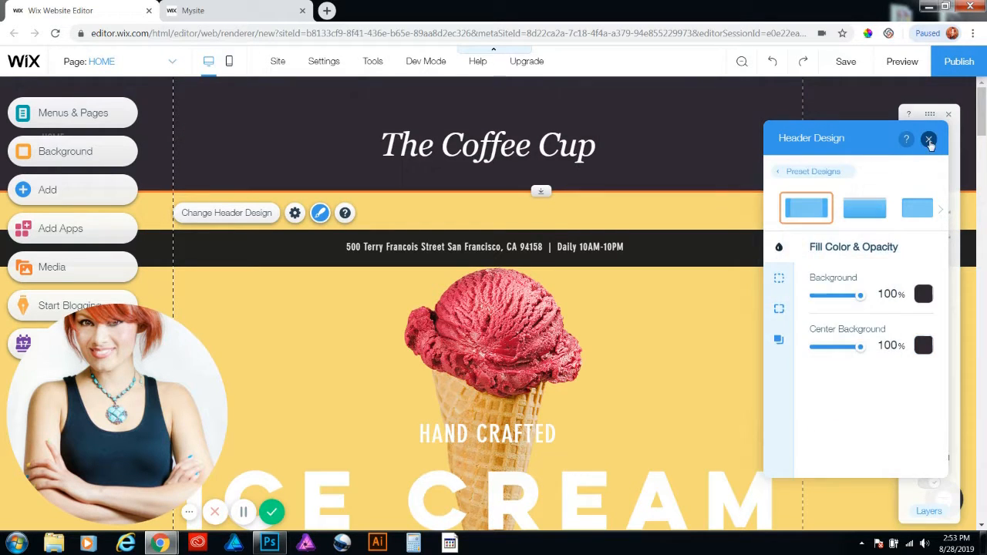
click(930, 140)
Switch to the published Mysite page, dismiss its welcome popup and look through the home page's strips
click(240, 10)
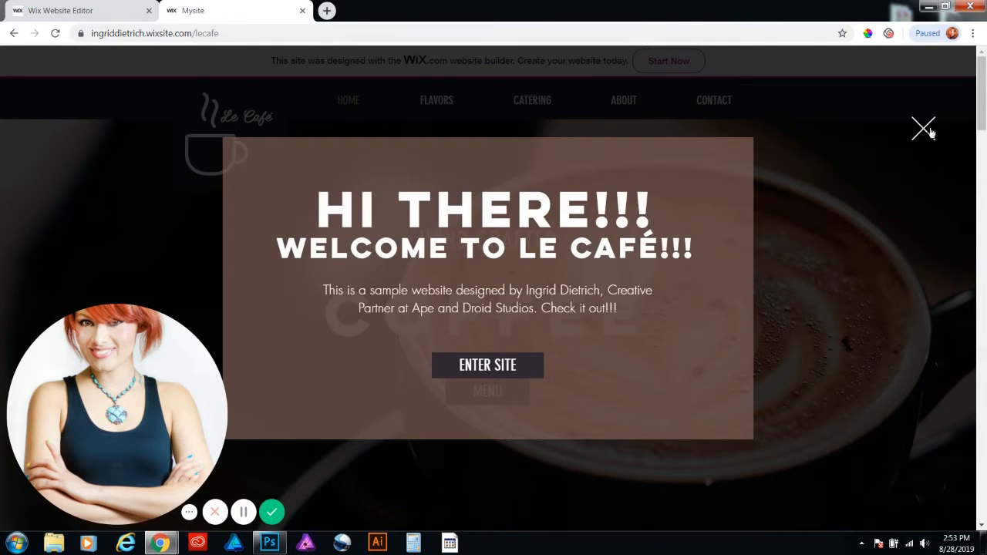
click(924, 129)
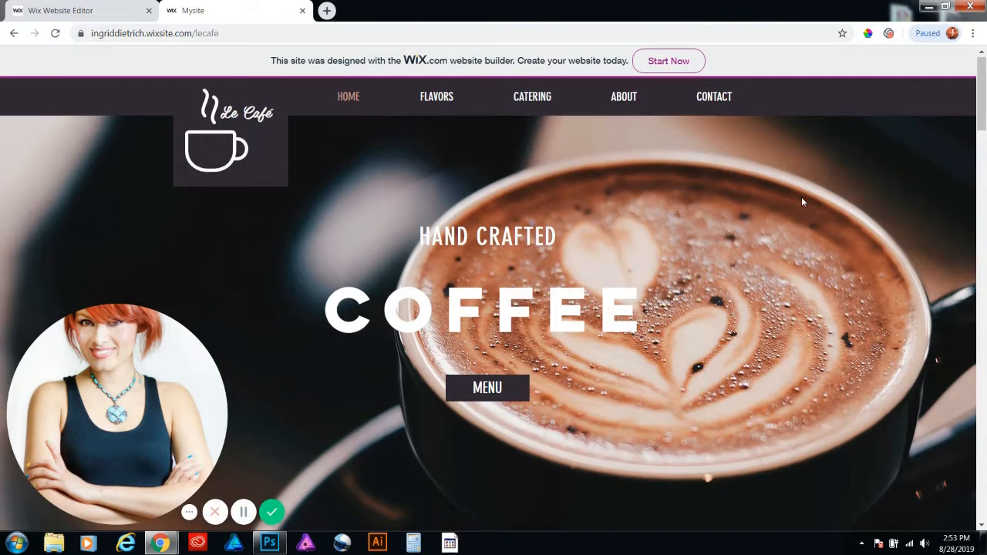
scroll(801, 196, down, 2)
scroll(802, 196, up, 2)
scroll(802, 202, down, 5)
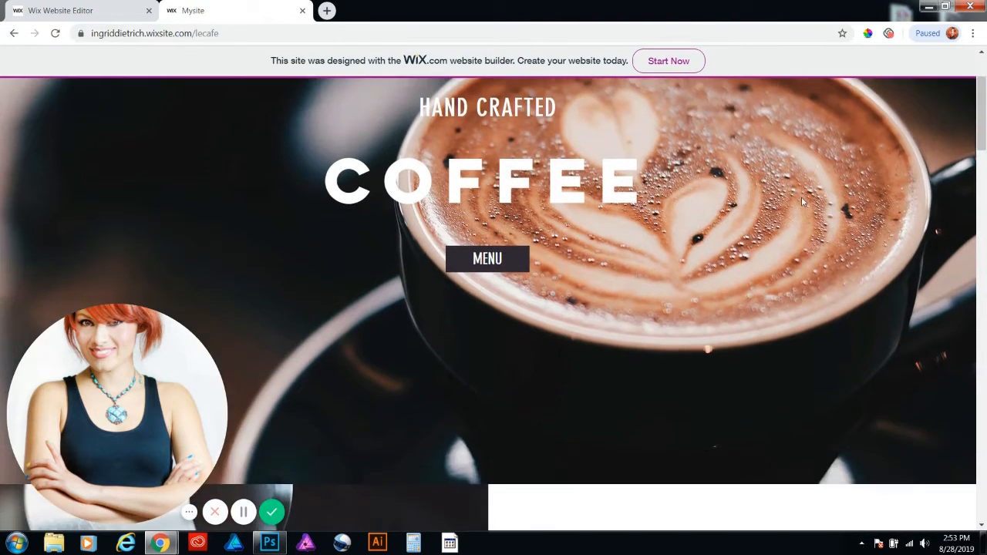
scroll(802, 202, down, 7)
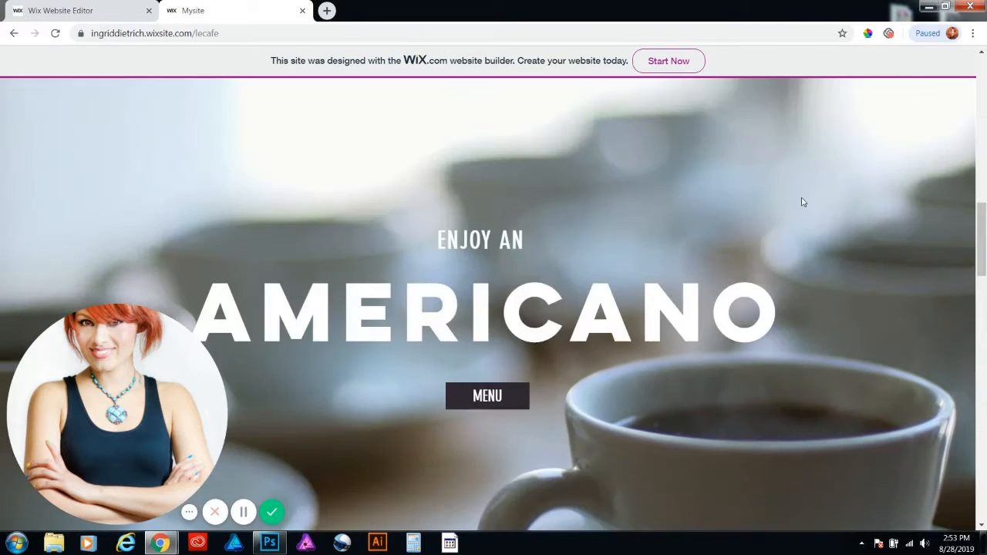
Switch back to the Wix Website Editor, move the logo text up to Y 49 and make the header slightly taller
scroll(802, 202, up, 5)
scroll(802, 202, up, 6)
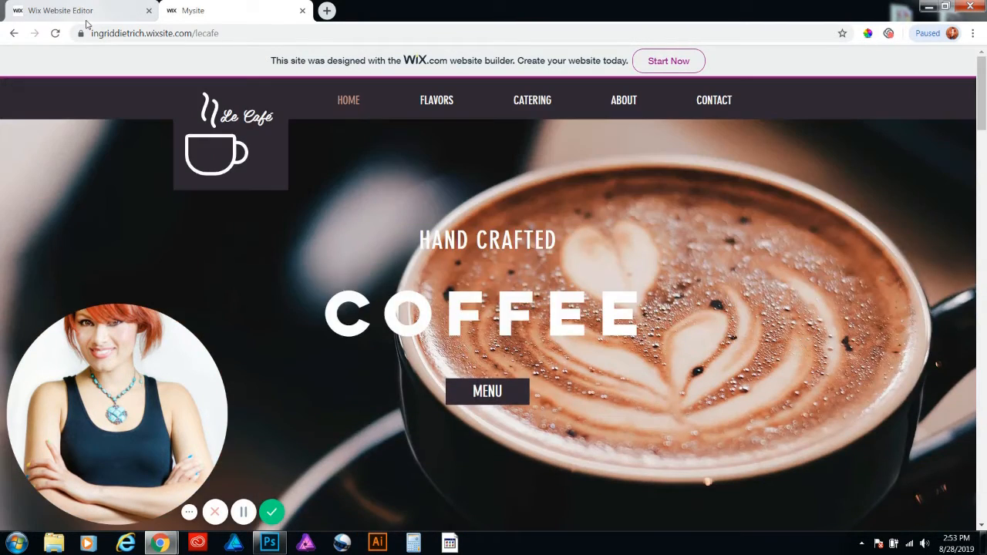
click(86, 17)
click(529, 125)
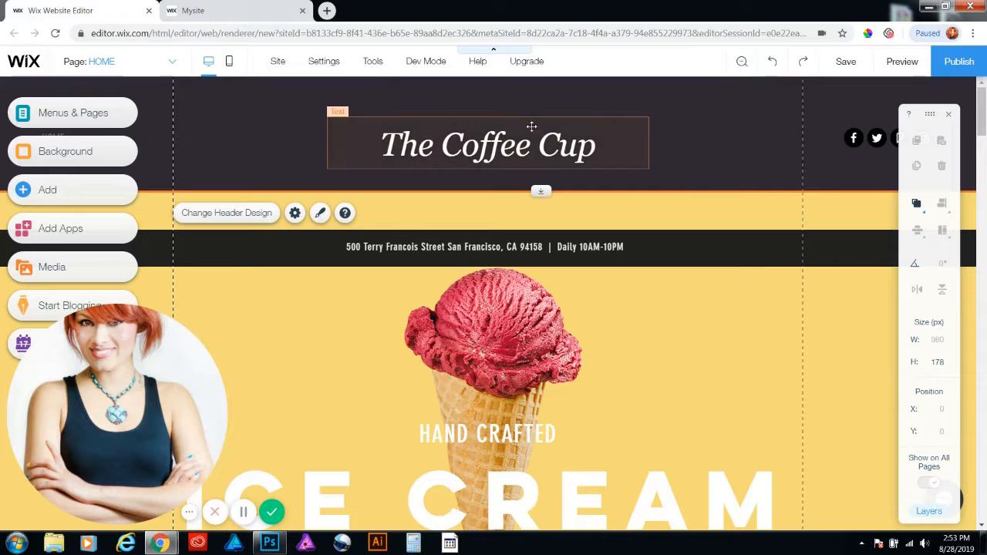
mouse_move(507, 135)
mouse_down()
mouse_move(502, 128)
mouse_move(516, 134)
mouse_up()
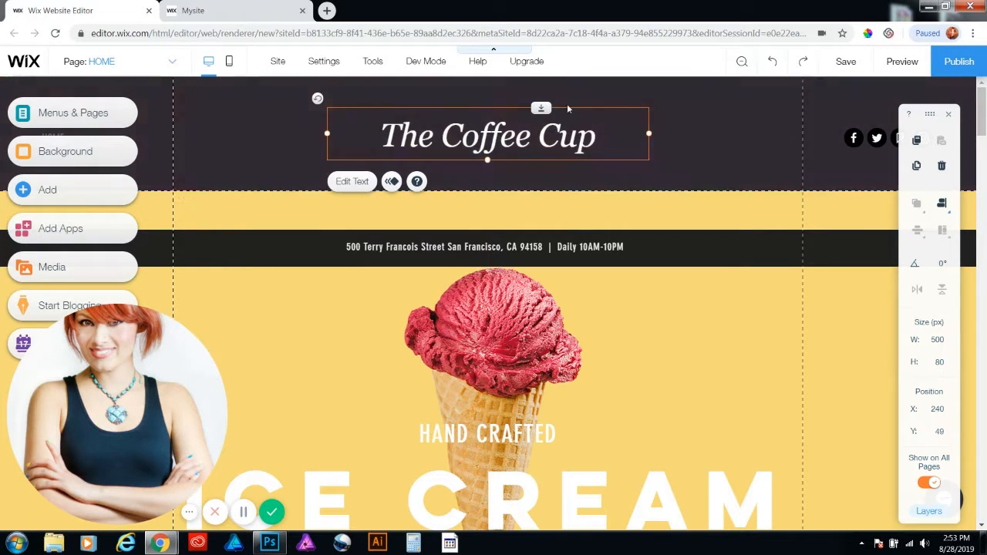
click(761, 174)
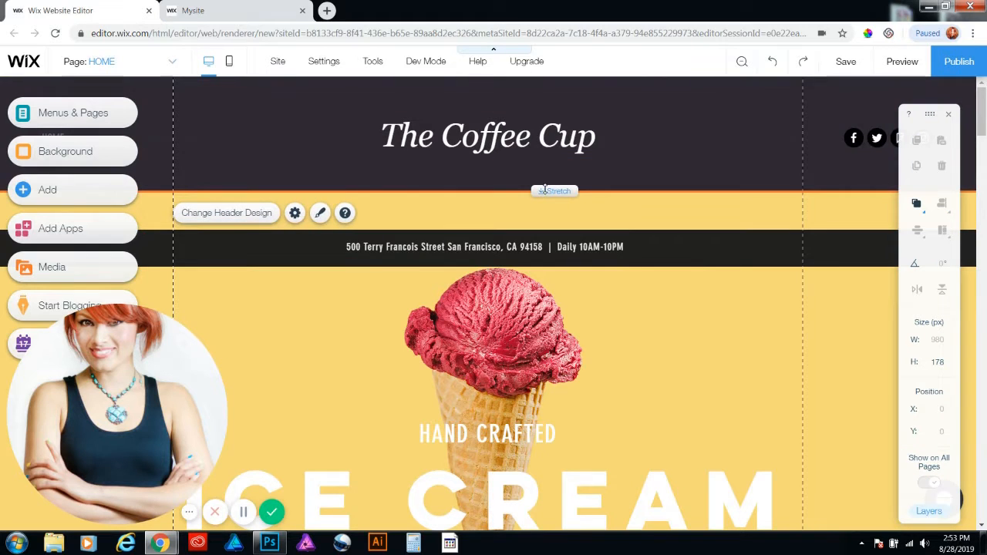
drag(540, 193, 539, 216)
Unpin the navigation menu from the screen and place it under the logo text at about X 229, Y 162
click(213, 141)
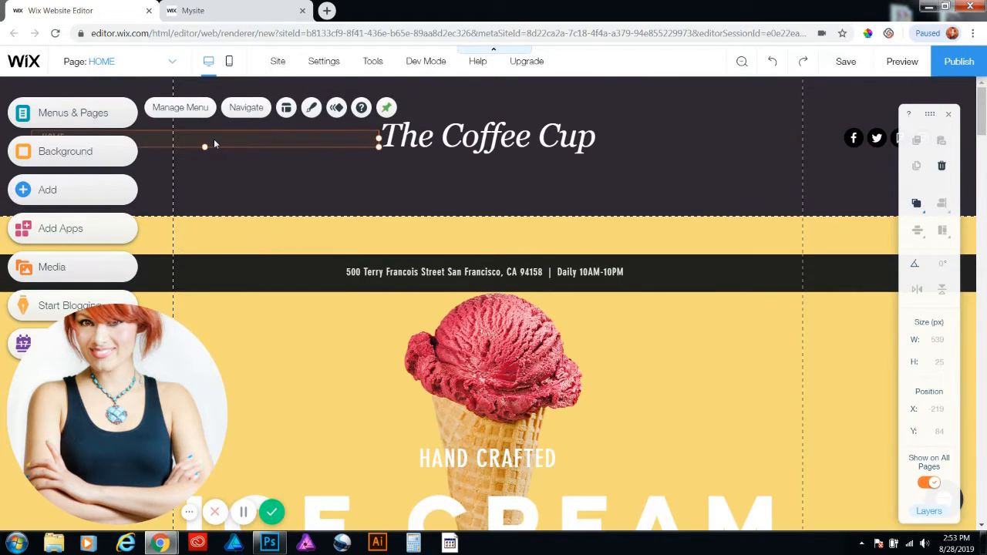
drag(234, 138, 219, 140)
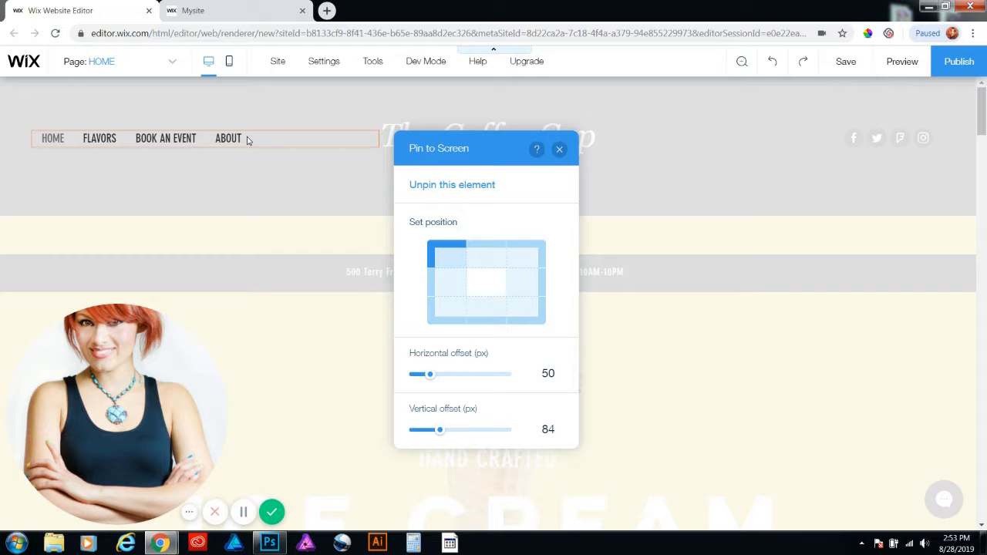
click(559, 150)
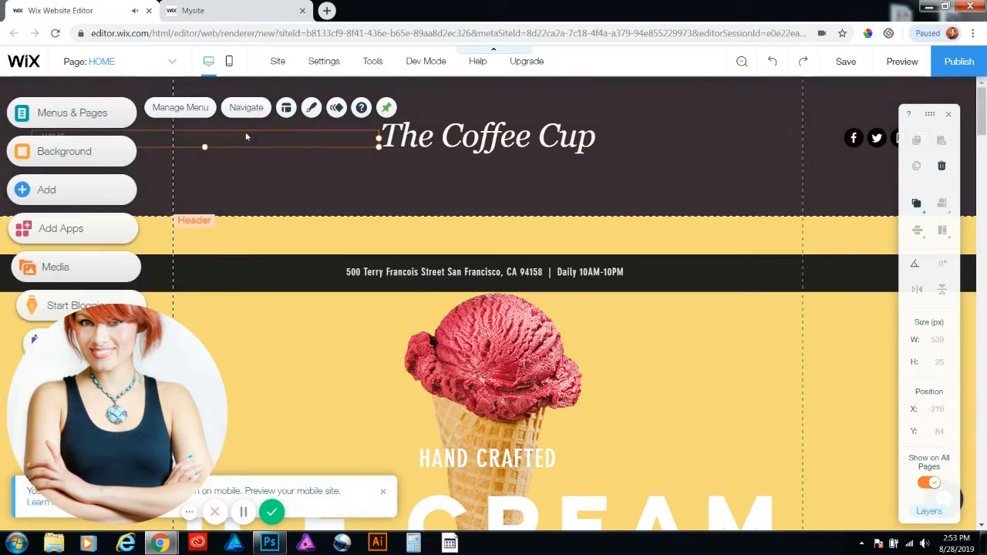
click(387, 108)
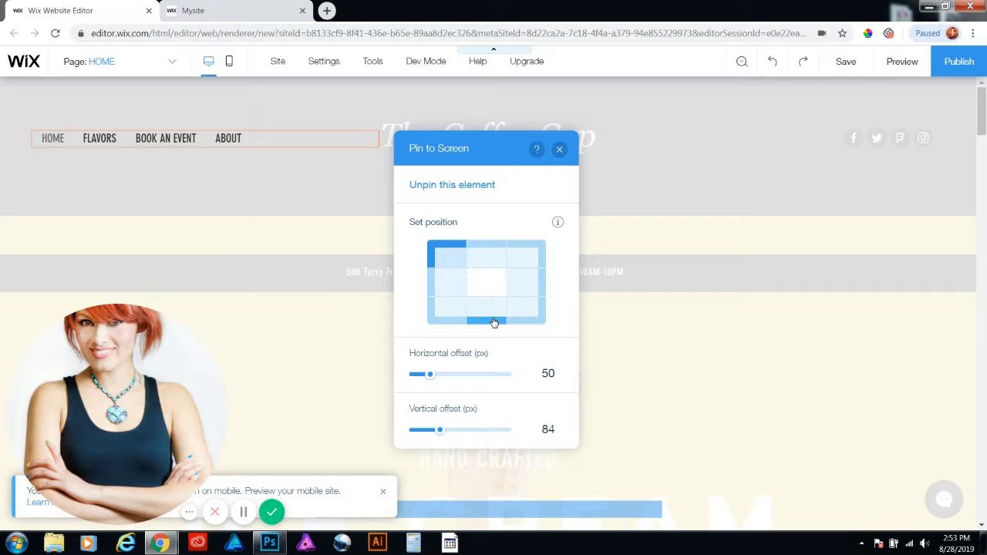
click(450, 185)
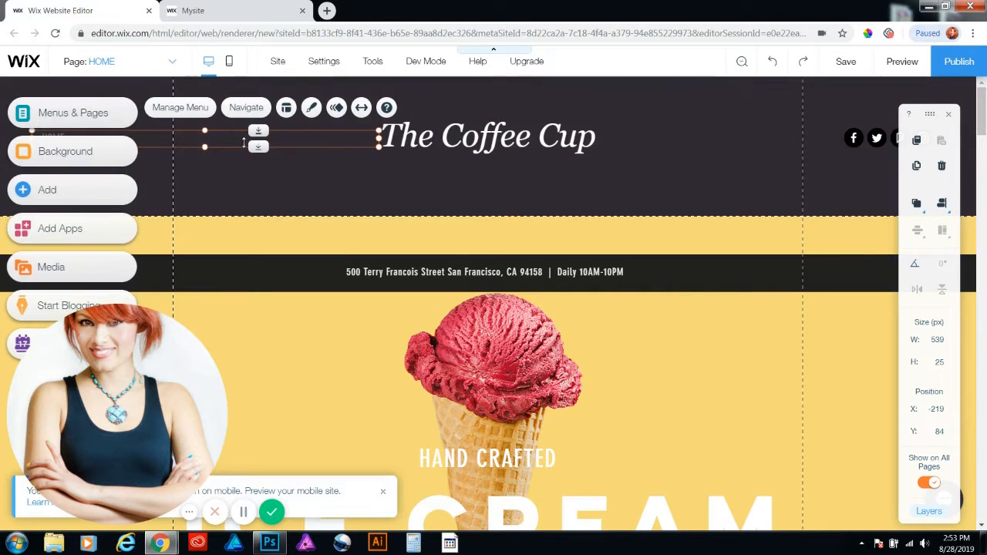
drag(210, 144, 495, 191)
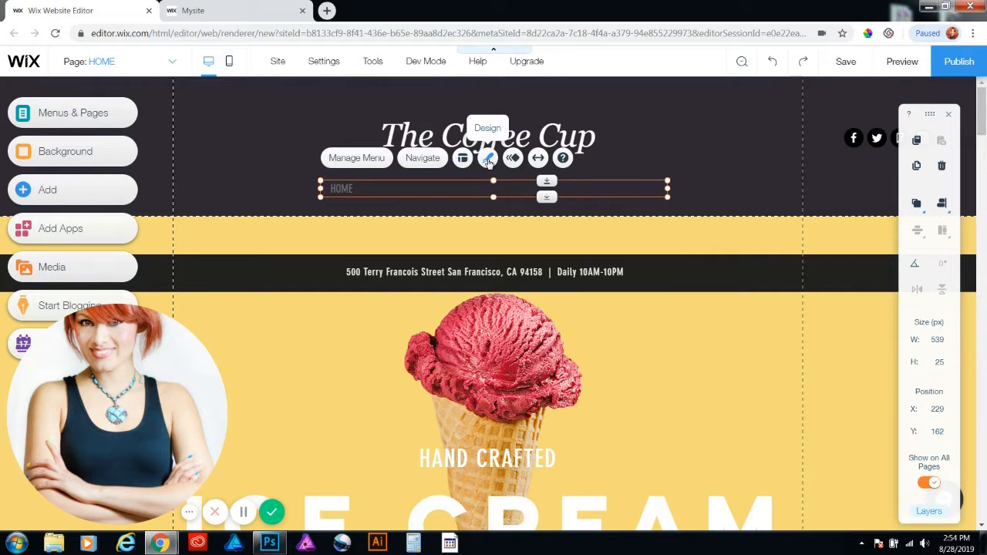
Customize the horizontal menu's design, setting its regular text color to white (#FFFFFF)
click(489, 159)
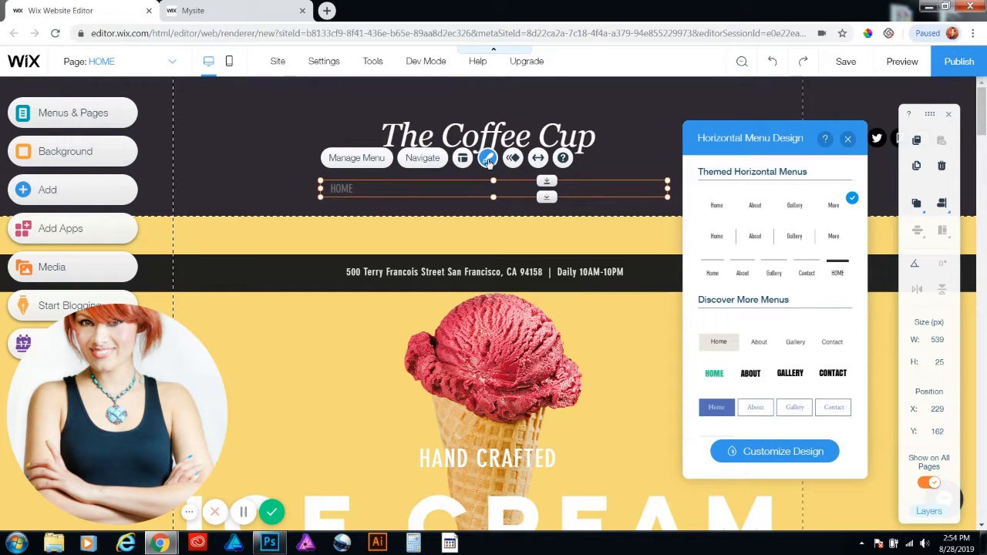
click(775, 451)
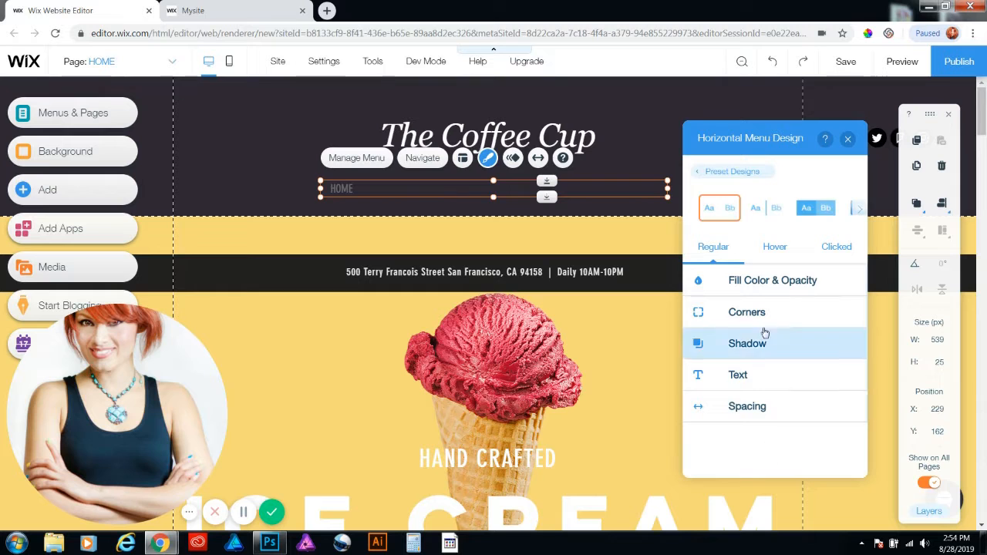
click(747, 282)
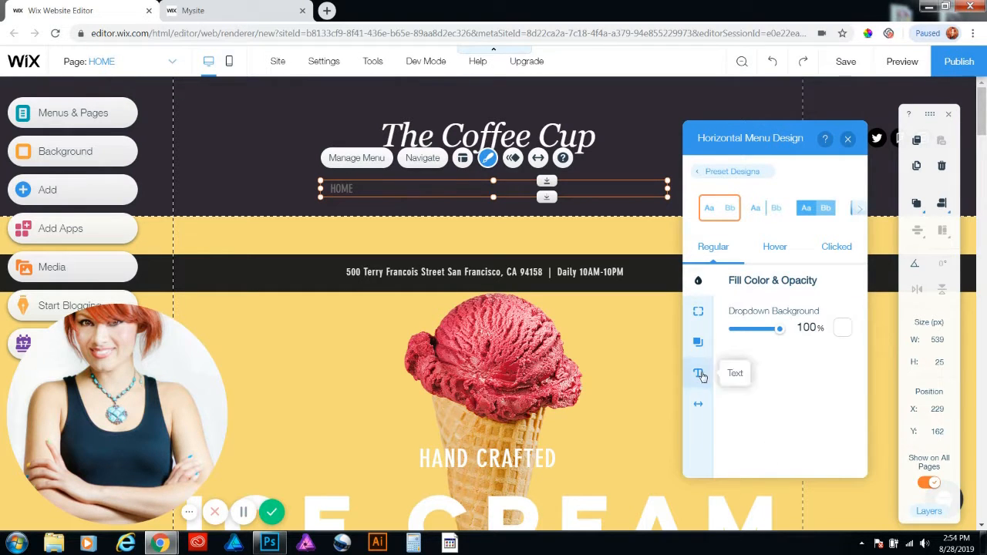
click(698, 372)
click(843, 315)
click(687, 234)
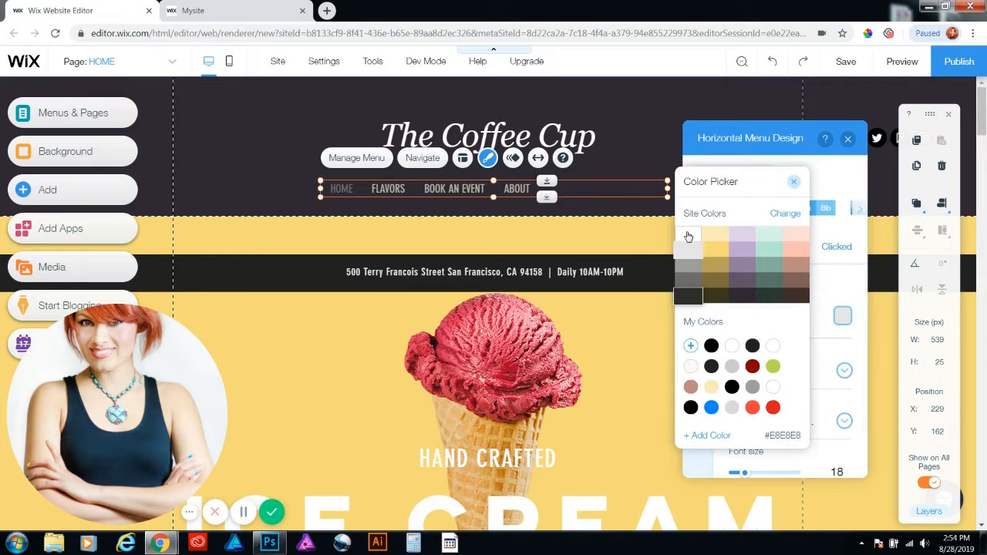
click(794, 182)
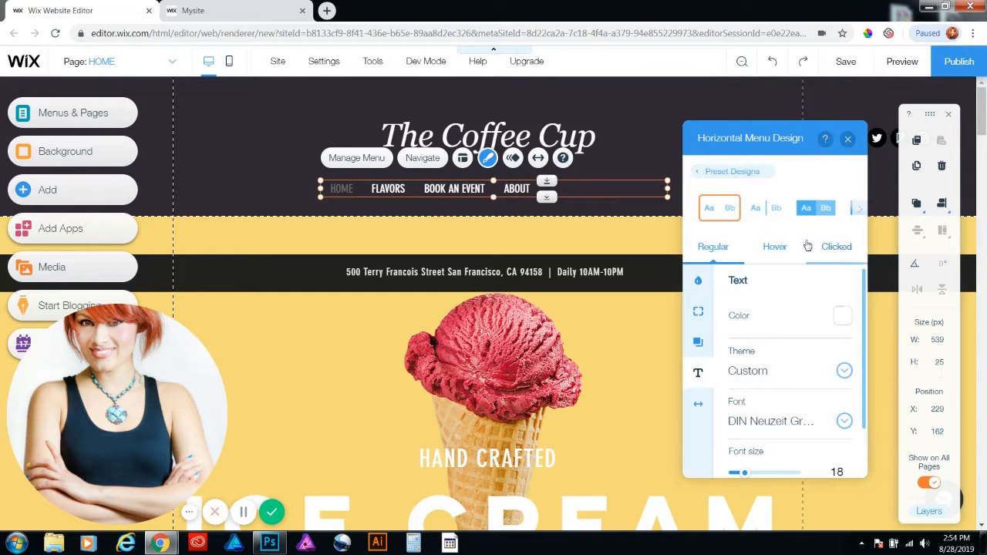
Set the menu's text color to the light pink site color for both the hover and clicked states
click(775, 252)
click(840, 321)
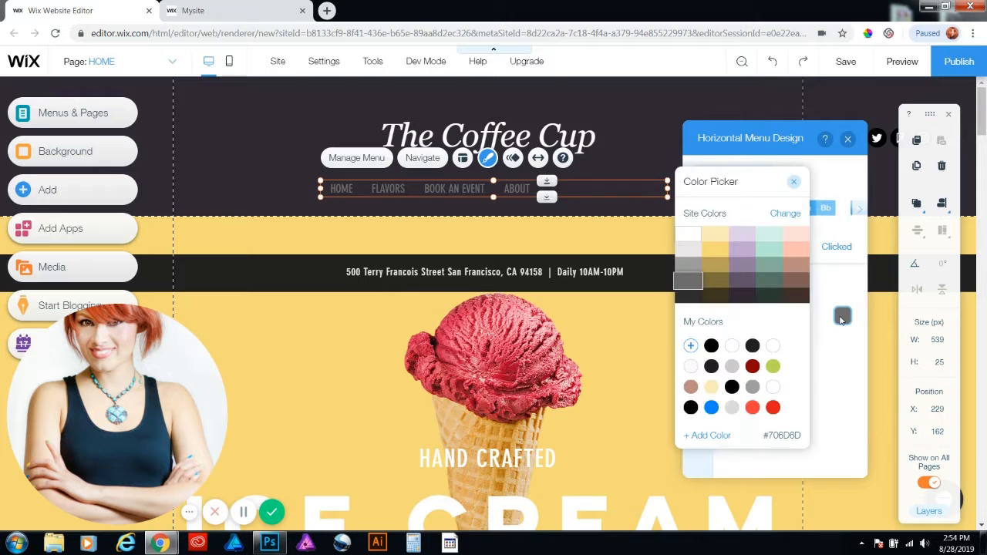
click(798, 234)
click(795, 183)
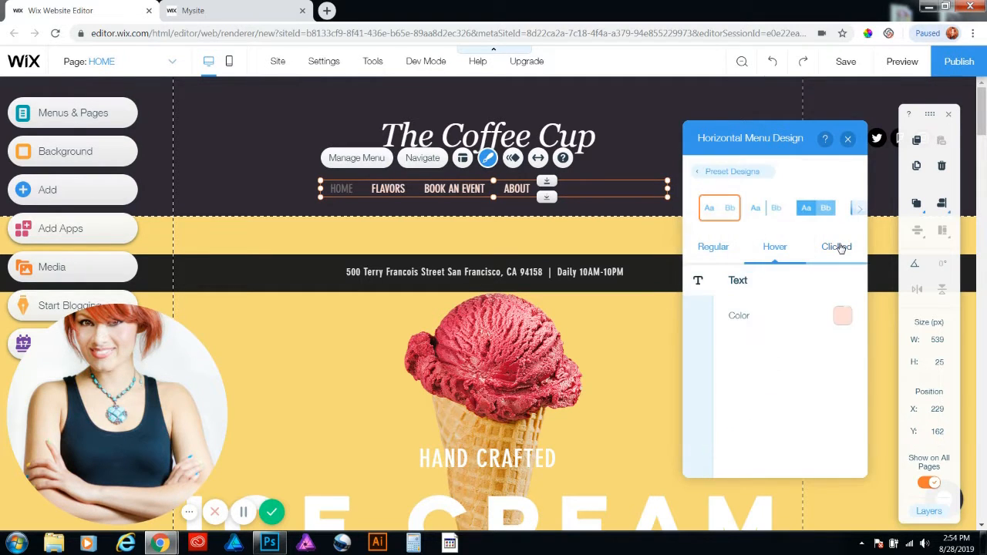
click(840, 247)
click(843, 316)
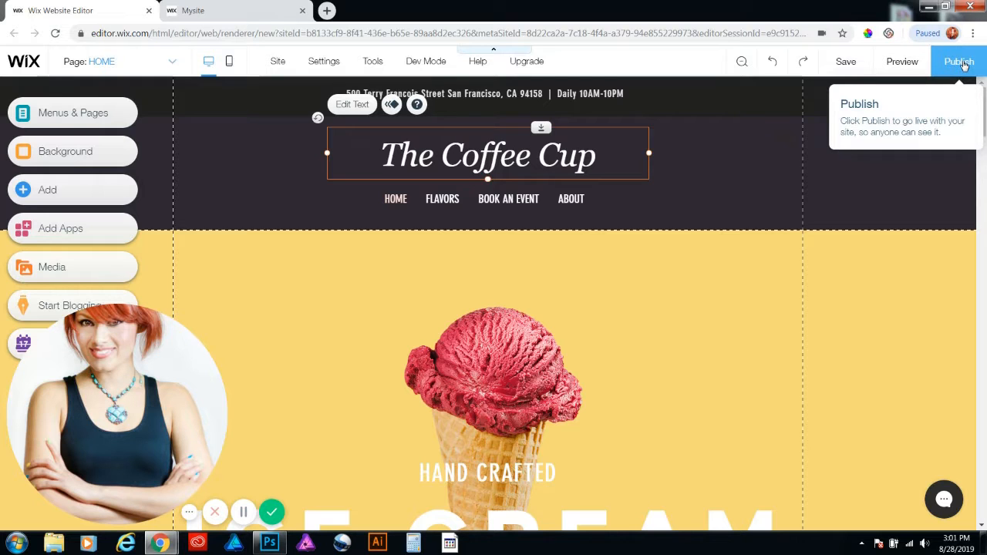
Preview the site and check the header, logo text and navigation menu at the start of the home page
click(904, 63)
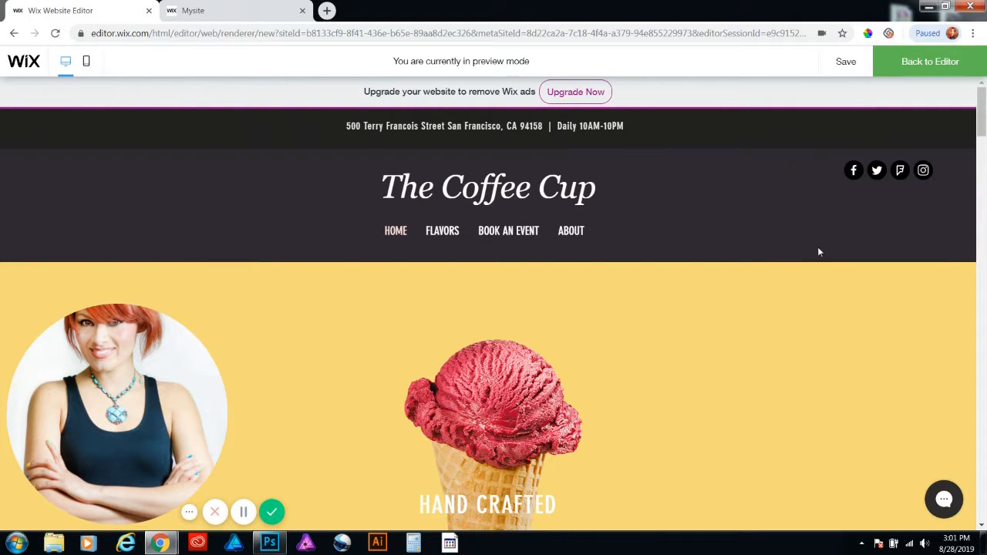
mouse_move(101, 515)
click(100, 510)
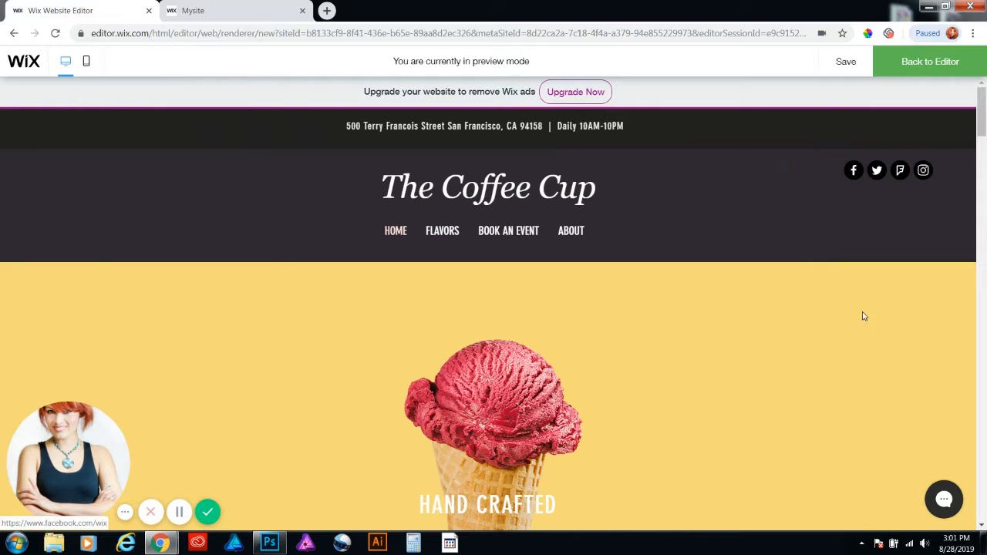
scroll(881, 311, down, 2)
scroll(882, 312, up, 2)
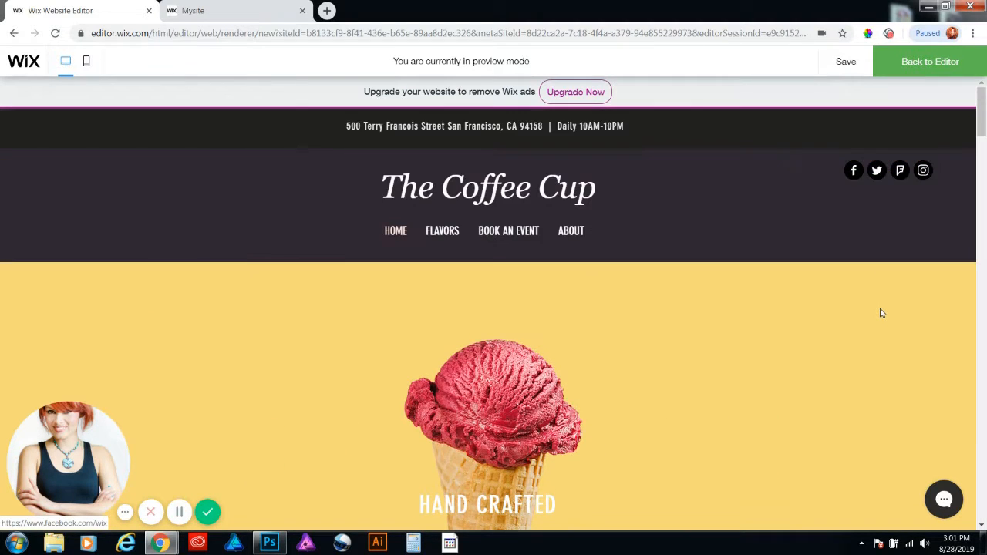